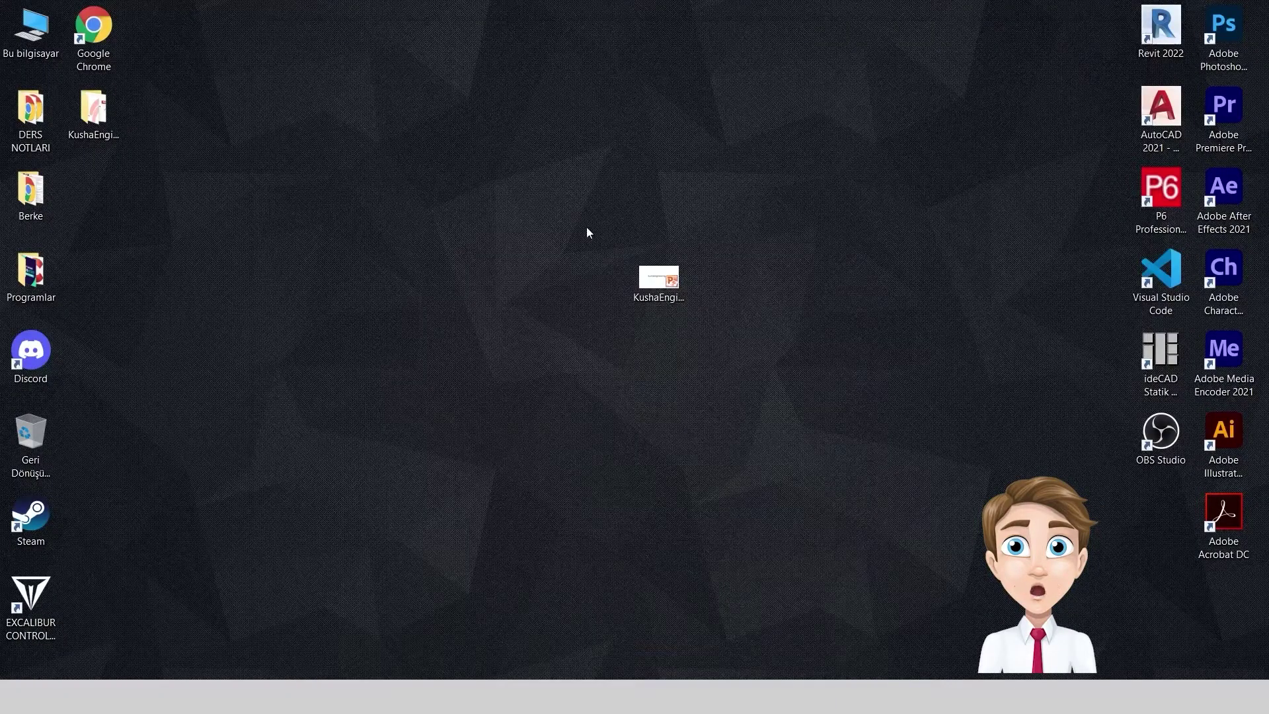
# - Box-select the KushaEngineering.pptx icon in the middle of the desktop
pyautogui.moveTo(571, 220); pyautogui.dragTo(821, 392)
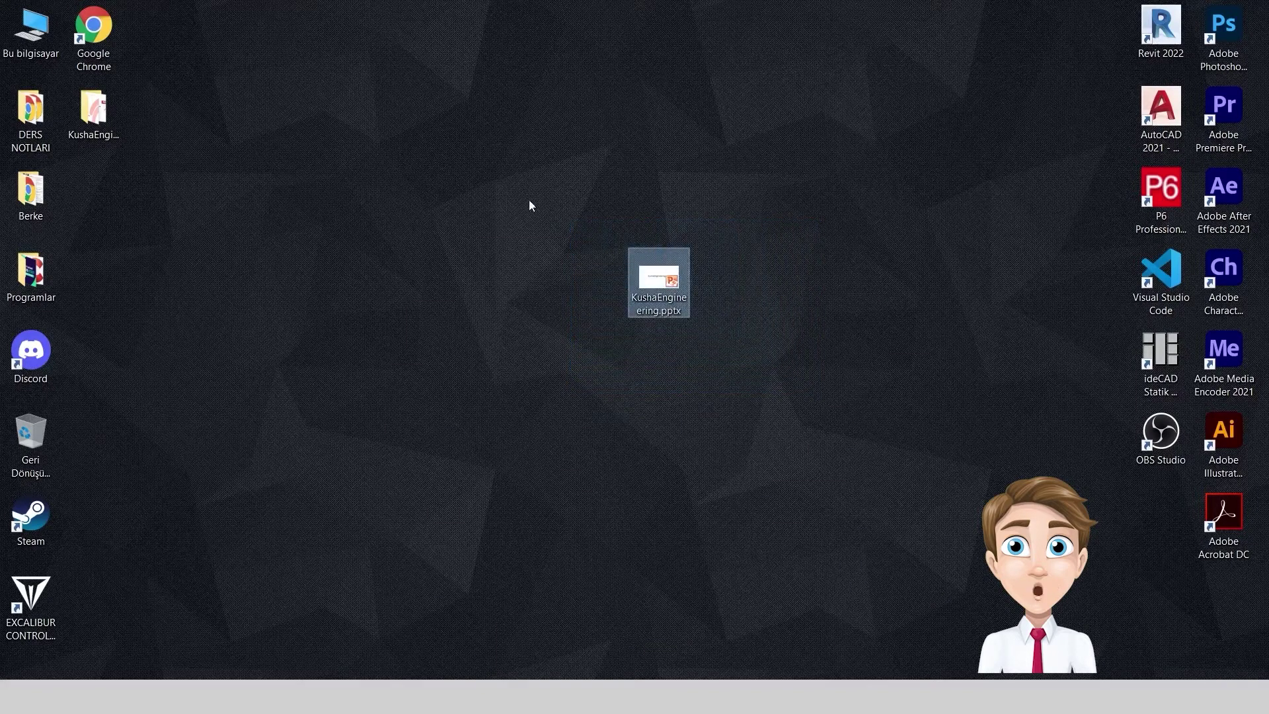
pyautogui.moveTo(529, 200); pyautogui.dragTo(796, 358)
pyautogui.moveTo(588, 222)
pyautogui.mouseDown()
pyautogui.moveTo(800, 357)
pyautogui.moveTo(787, 356)
pyautogui.mouseUp()
# - Open KushaEngineering.pptx in PowerPoint through the Open with (Birlikte aç) menu
pyautogui.rightClick(676, 283)
pyautogui.moveTo(725, 398)
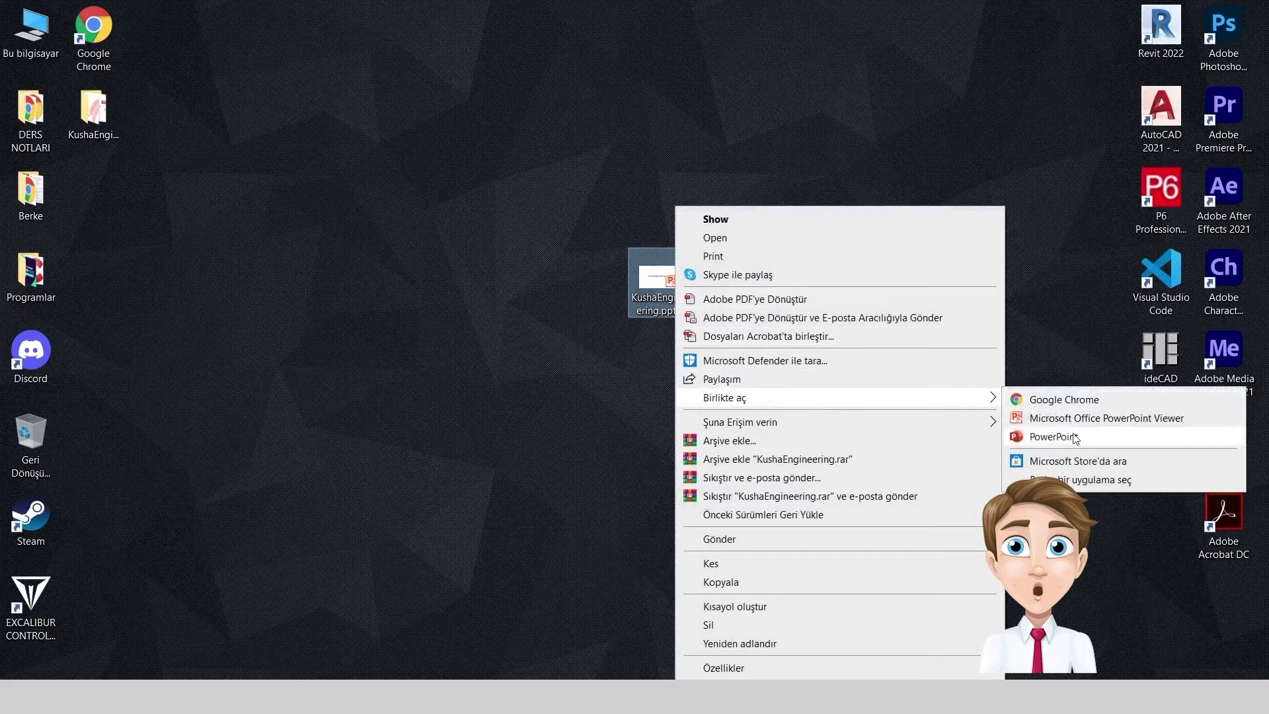
pyautogui.click(1074, 438)
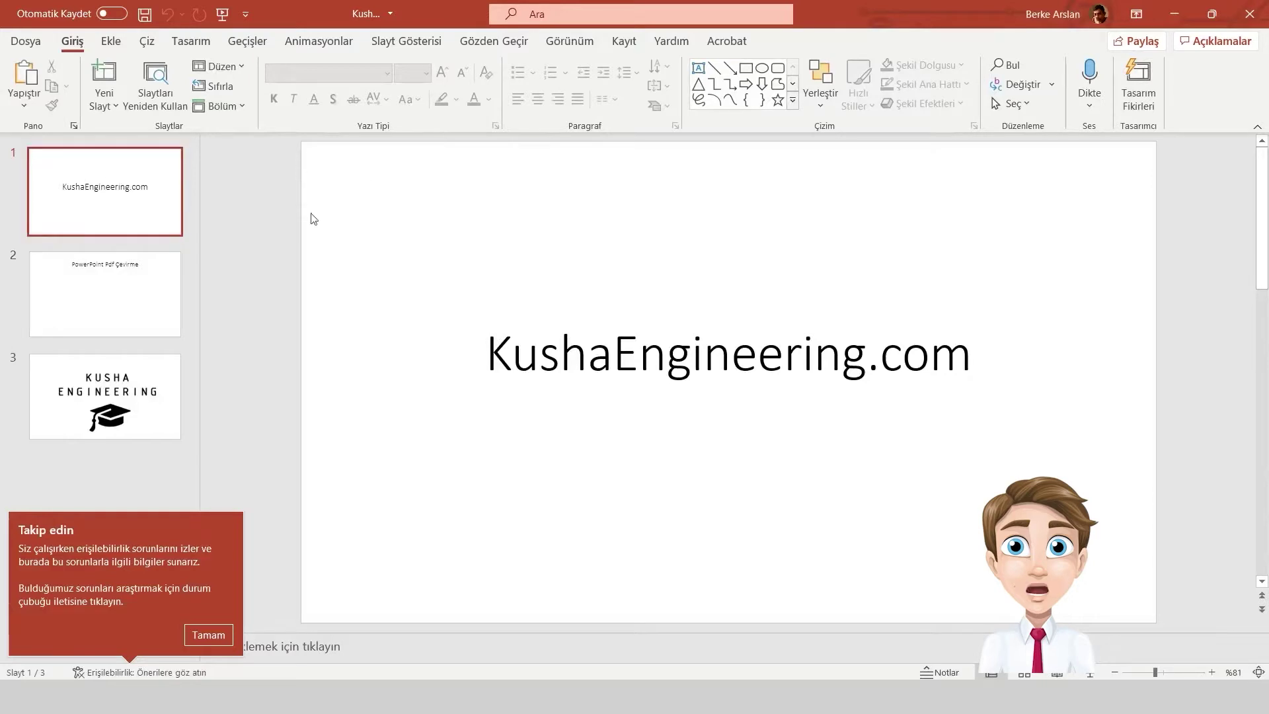
# - Save a copy of the deck as KushaEngineering.pdf using the PDF (*.pdf) file type
pyautogui.click(20, 43)
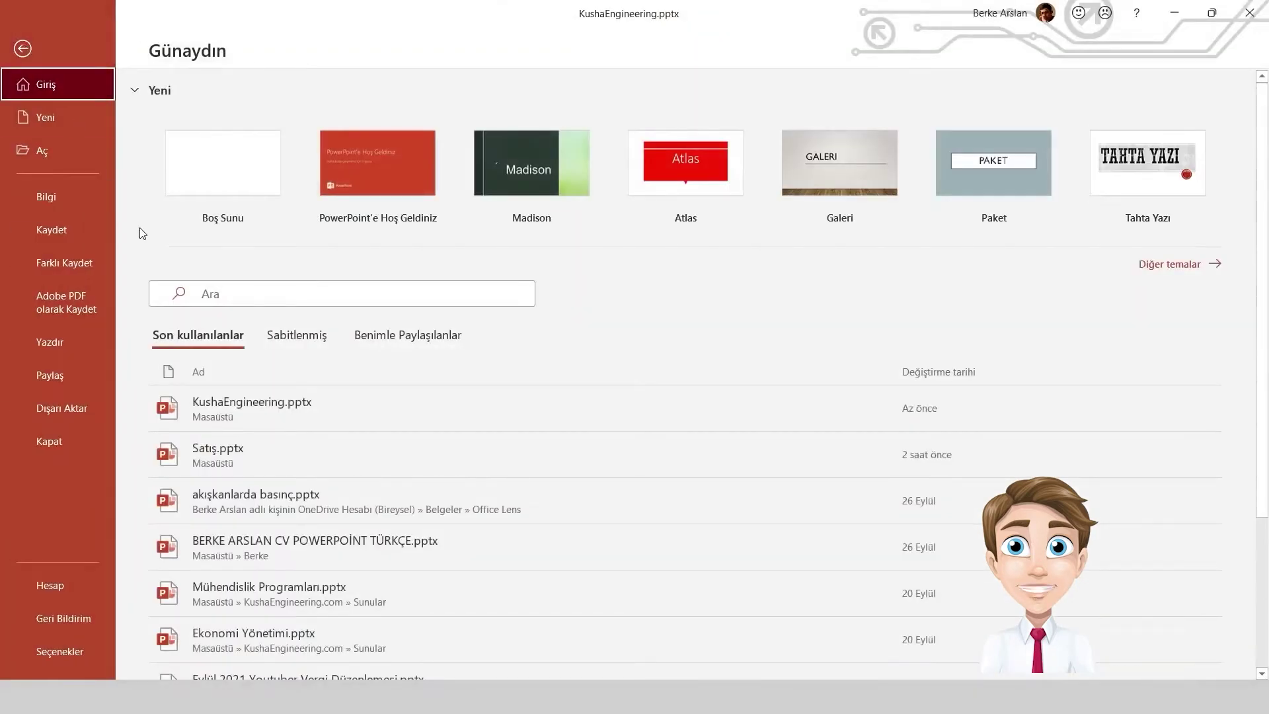
pyautogui.click(99, 258)
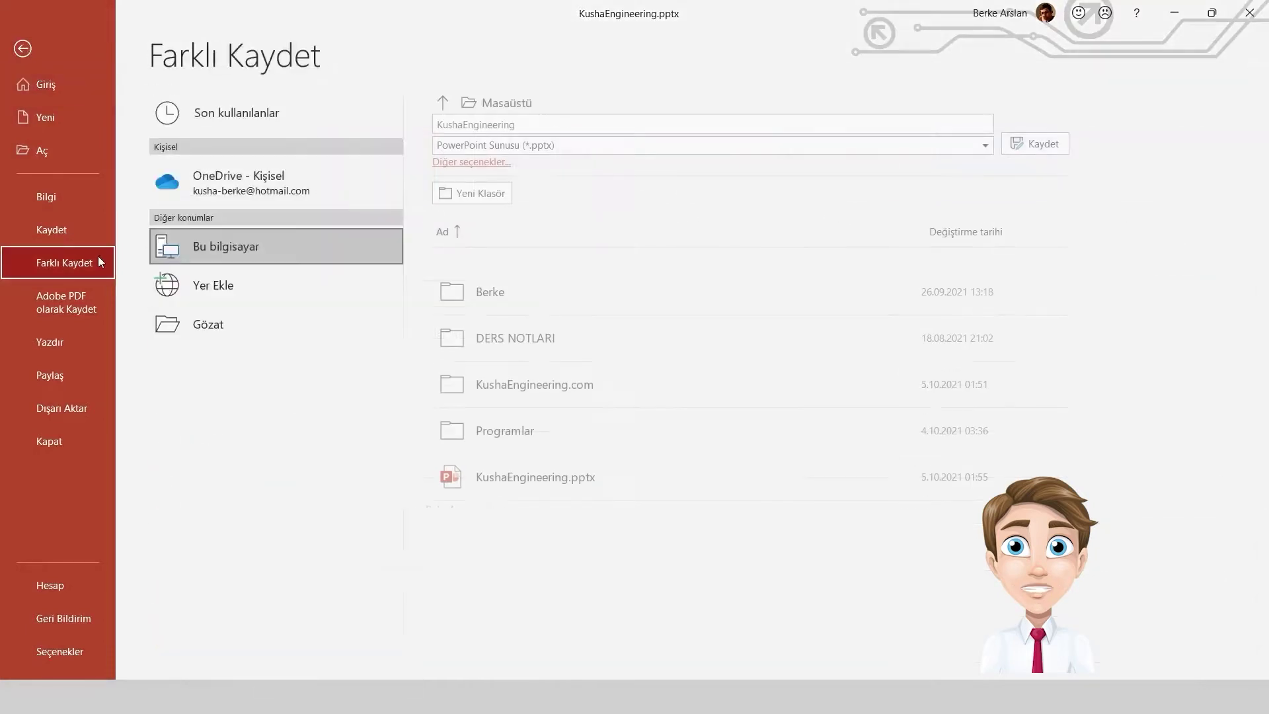
pyautogui.click(626, 145)
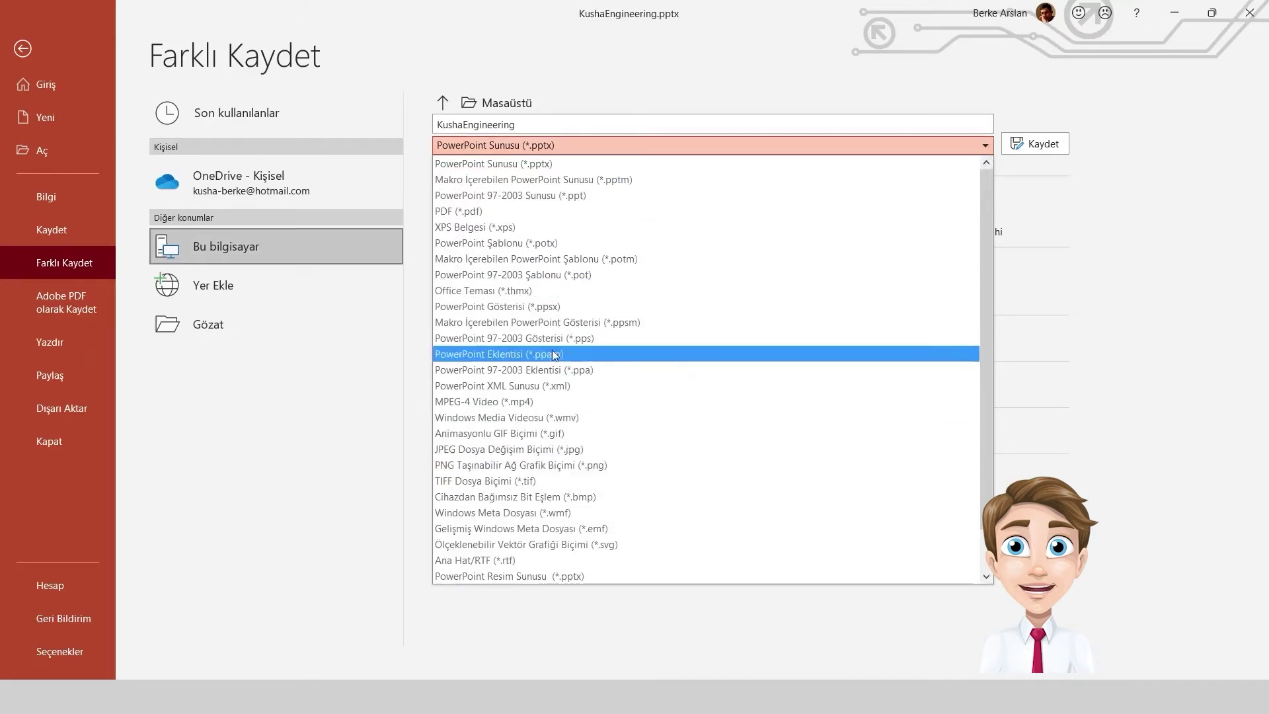
pyautogui.click(525, 210)
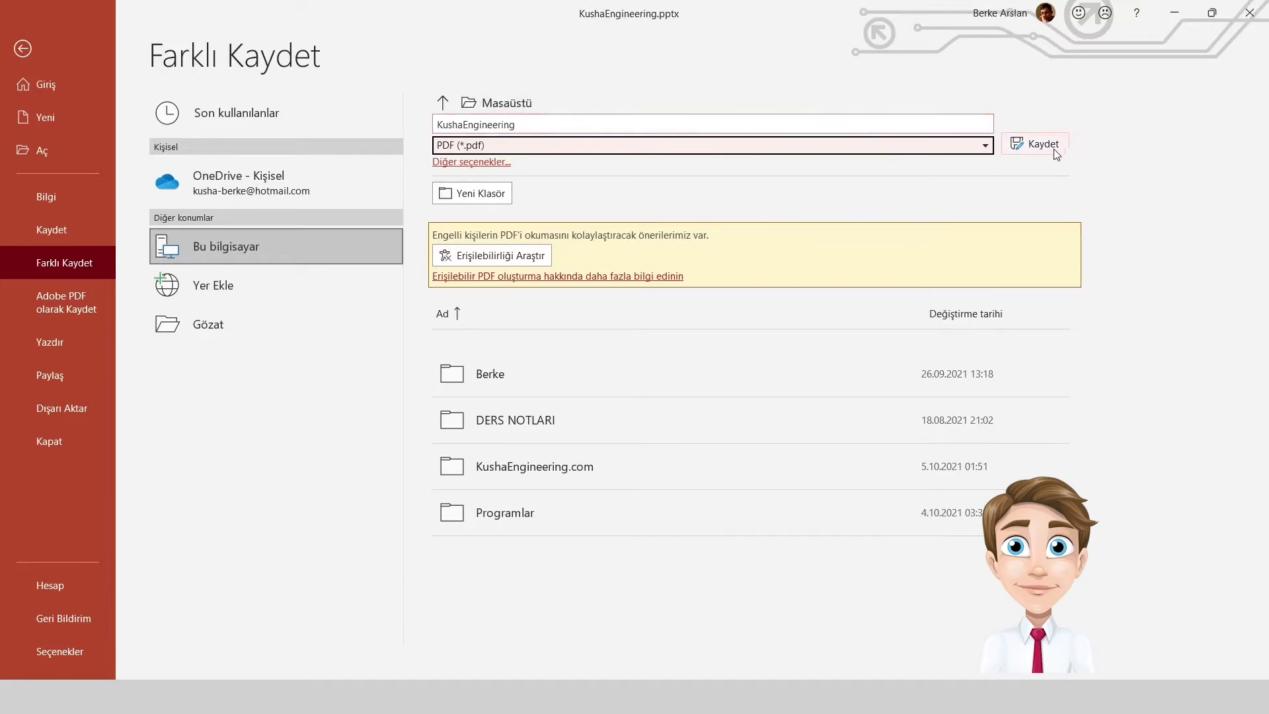
pyautogui.click(1033, 147)
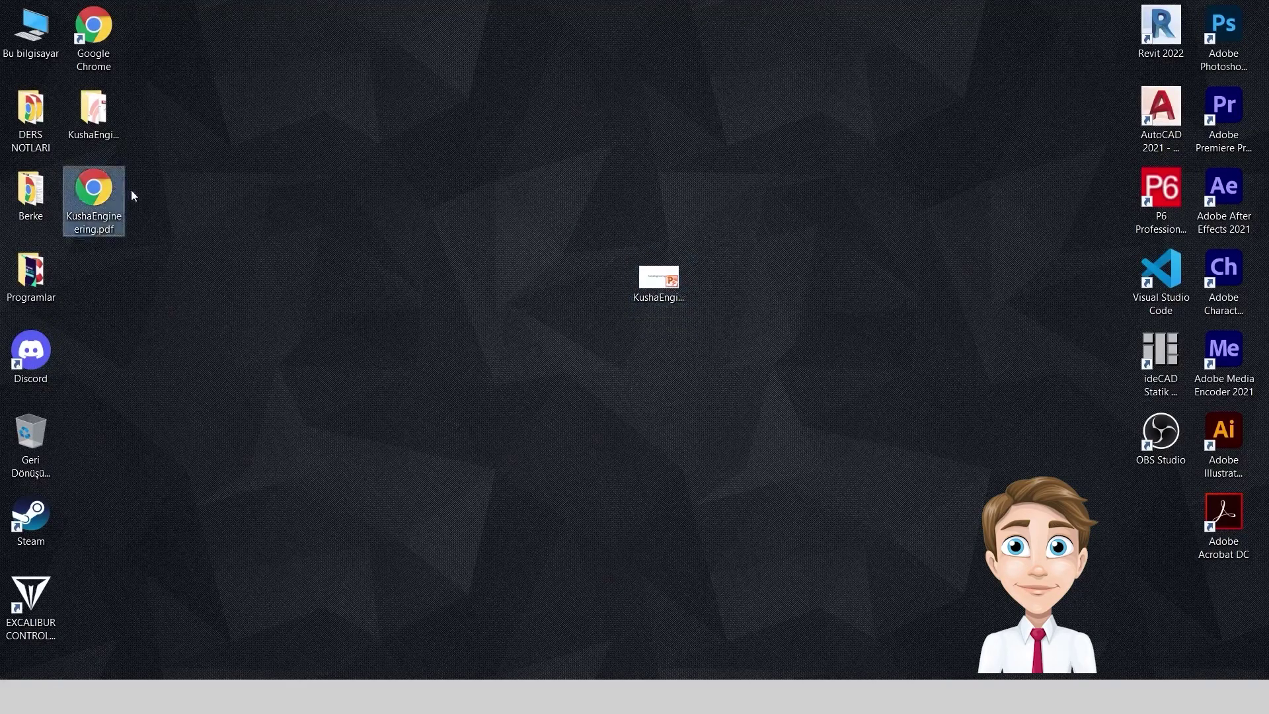
# - Open KushaEngineering.pdf in Chrome and page through all three of its pages
pyautogui.moveTo(116, 191); pyautogui.dragTo(414, 196)
pyautogui.doubleClick(415, 195)
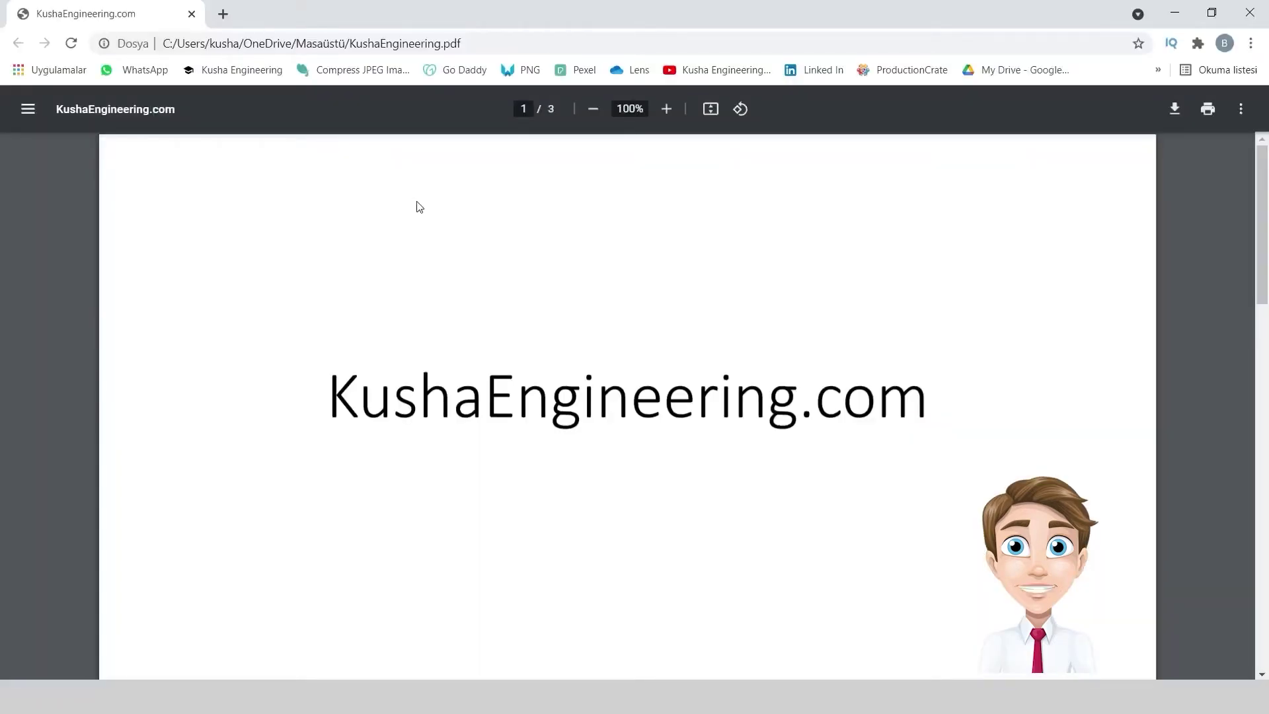
pyautogui.press('Right')
pyautogui.press('Right')
pyautogui.press('Left')
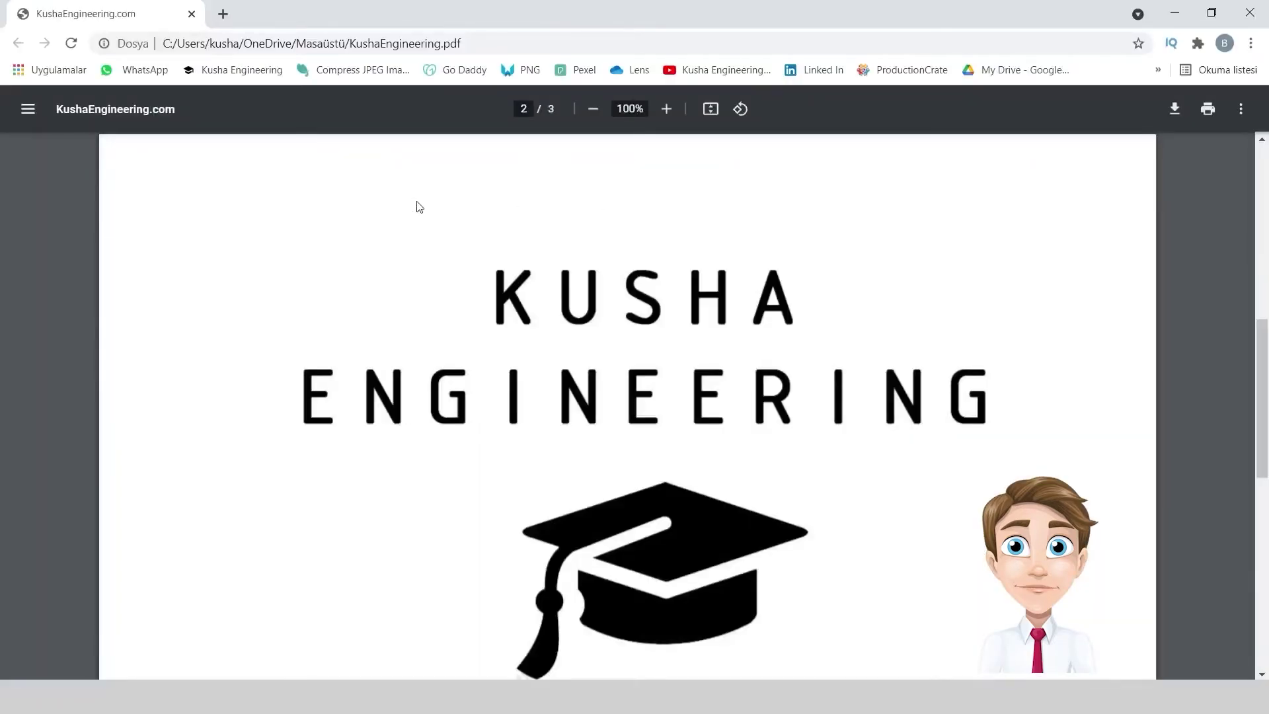
pyautogui.press('Left')
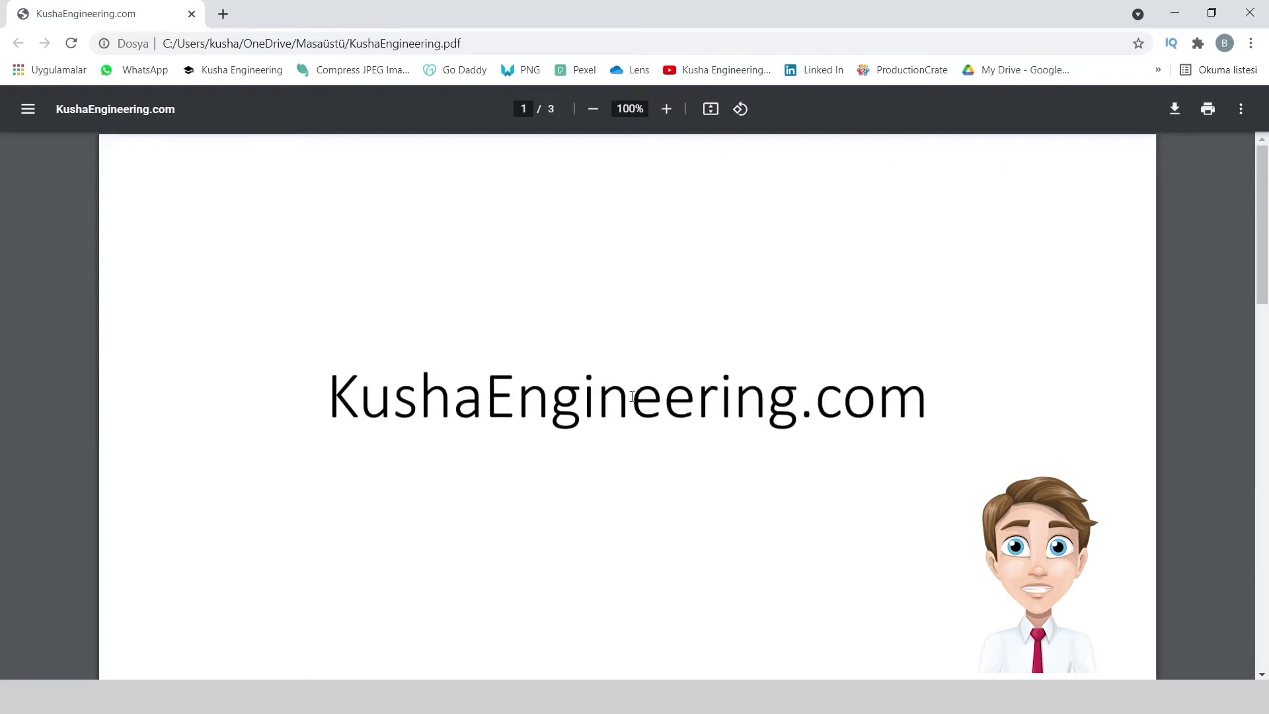
pyautogui.press('Right')
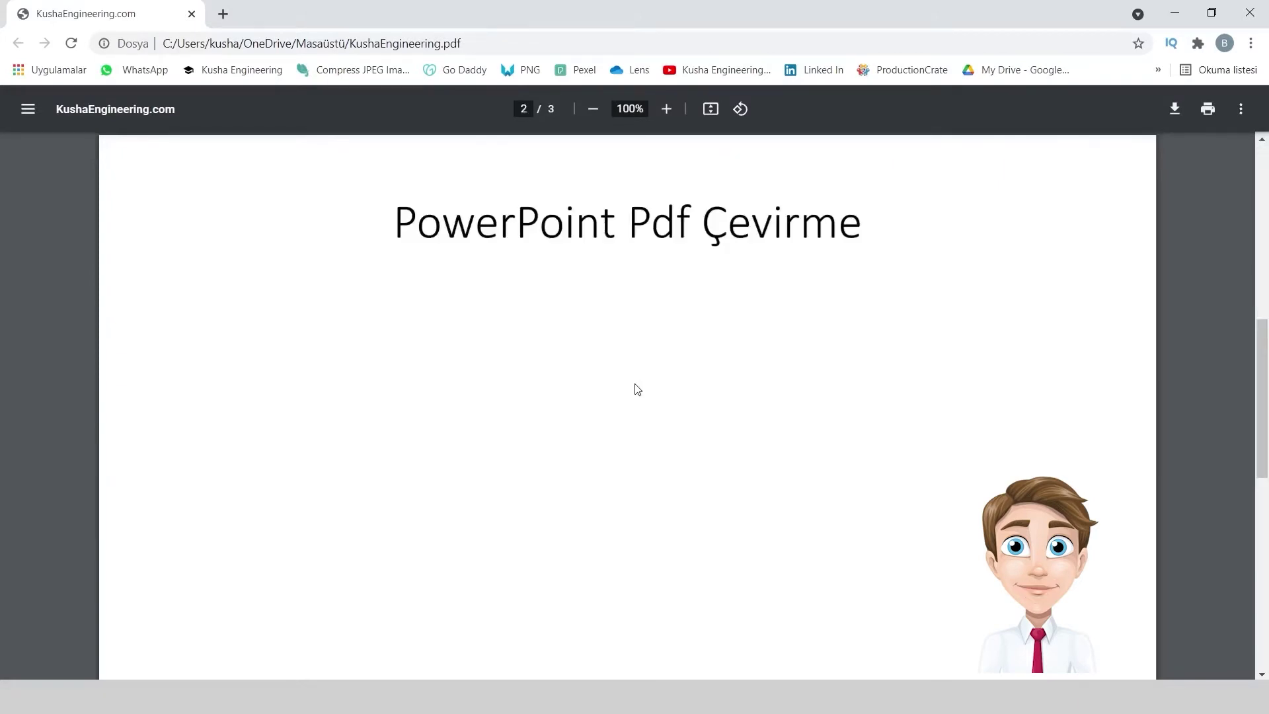
pyautogui.press('Right')
pyautogui.scroll(-1, 638, 393)
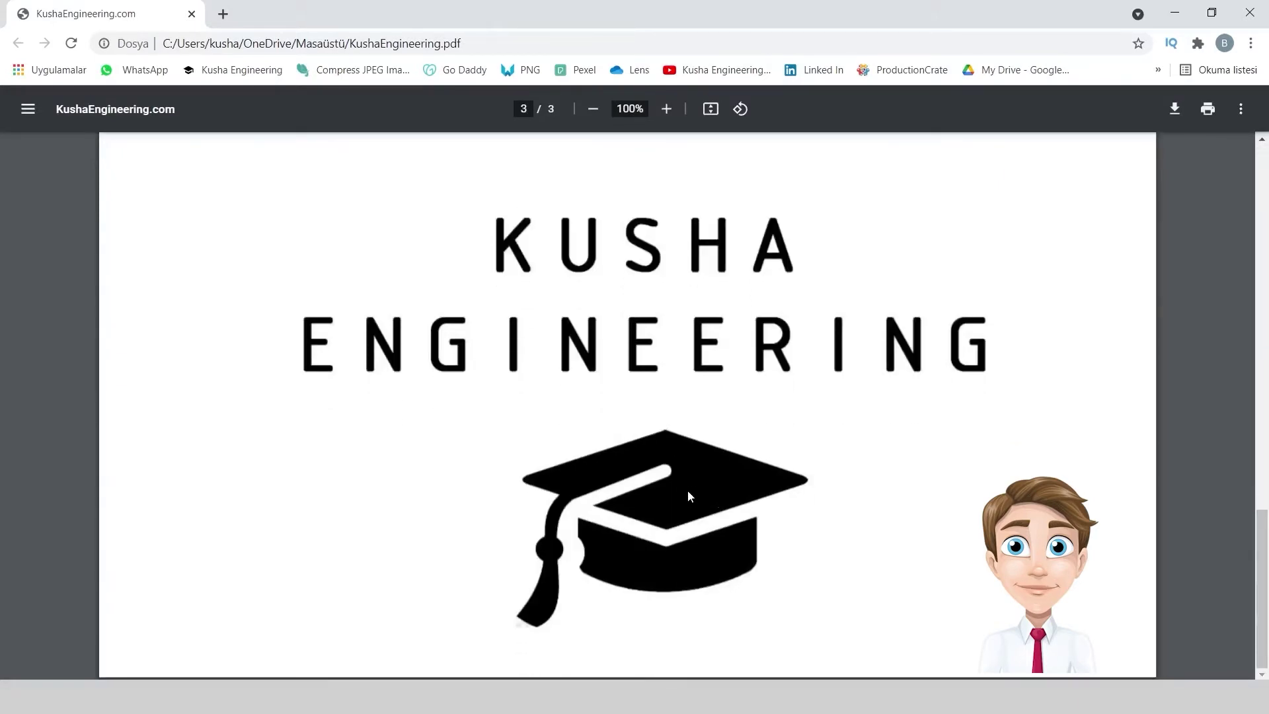
# - Compare the PDF pages against the three slides in PowerPoint, then close the PDF viewer
pyautogui.hotkey('alt', 'Tab')
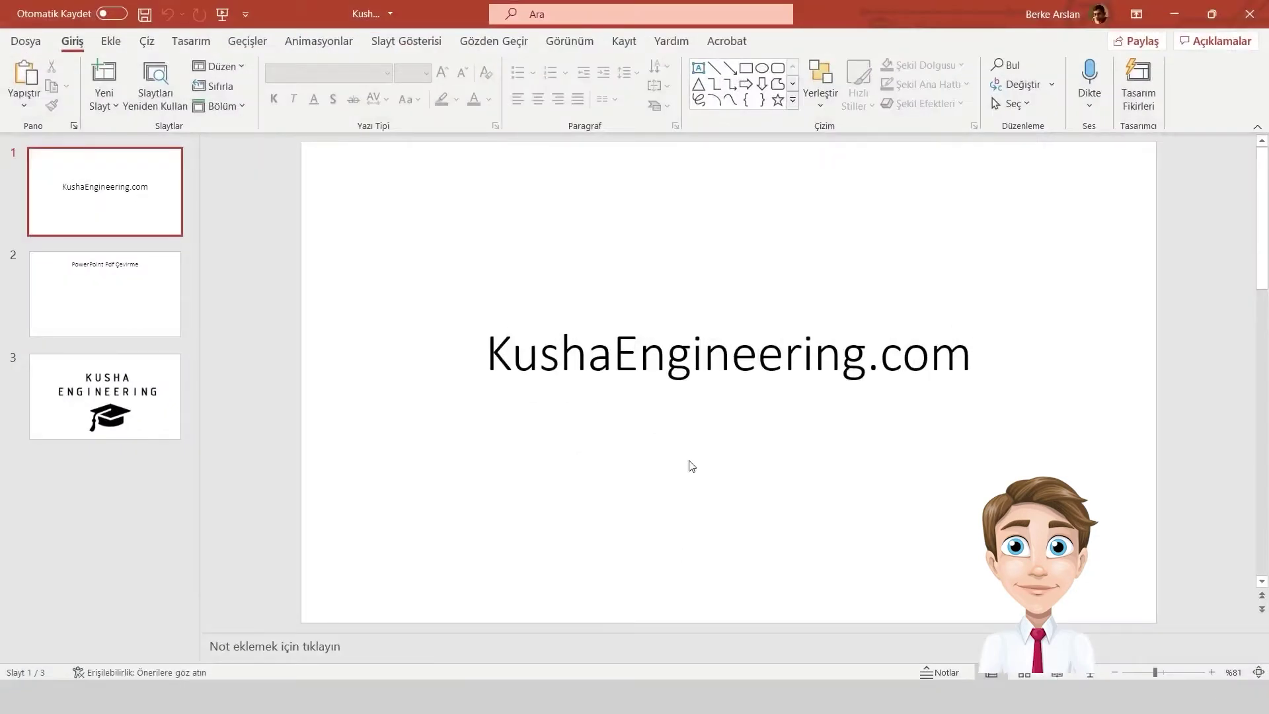
pyautogui.scroll(-1, 691, 466)
pyautogui.scroll(-1, 691, 466)
pyautogui.scroll(1, 691, 465)
pyautogui.scroll(1, 690, 466)
pyautogui.scroll(-1, 690, 466)
pyautogui.scroll(-1, 691, 465)
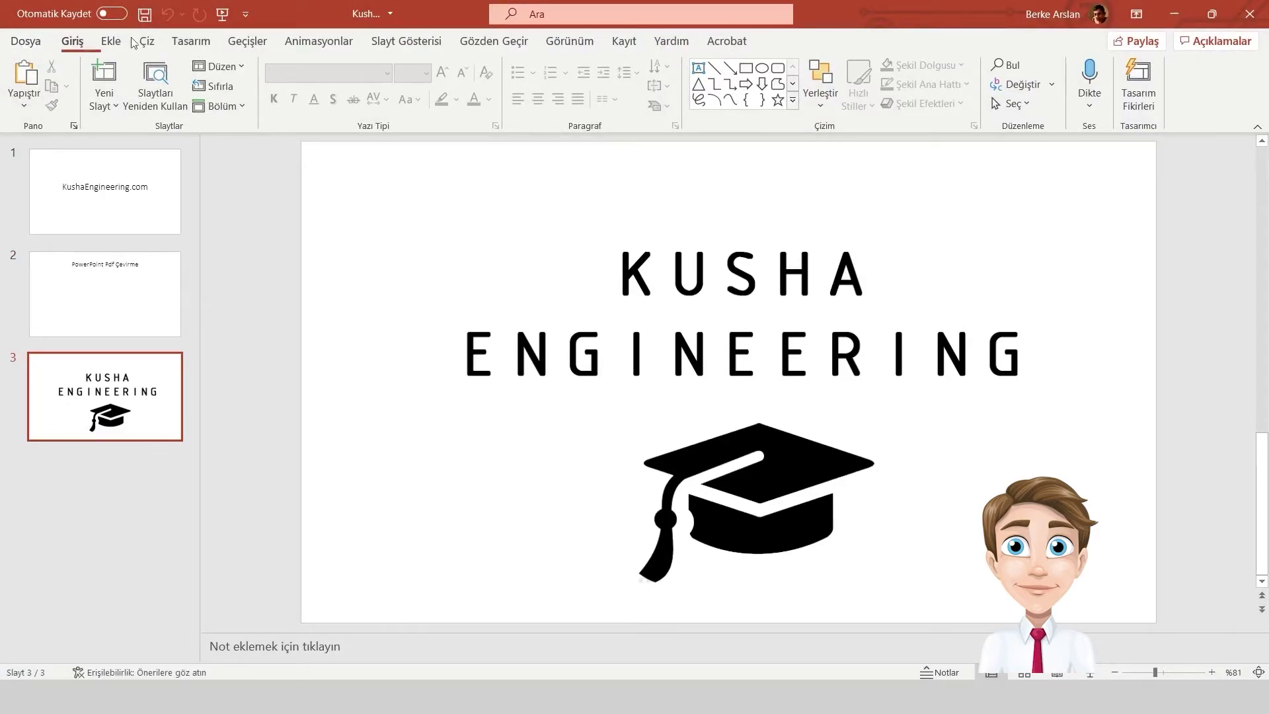
pyautogui.click(1174, 13)
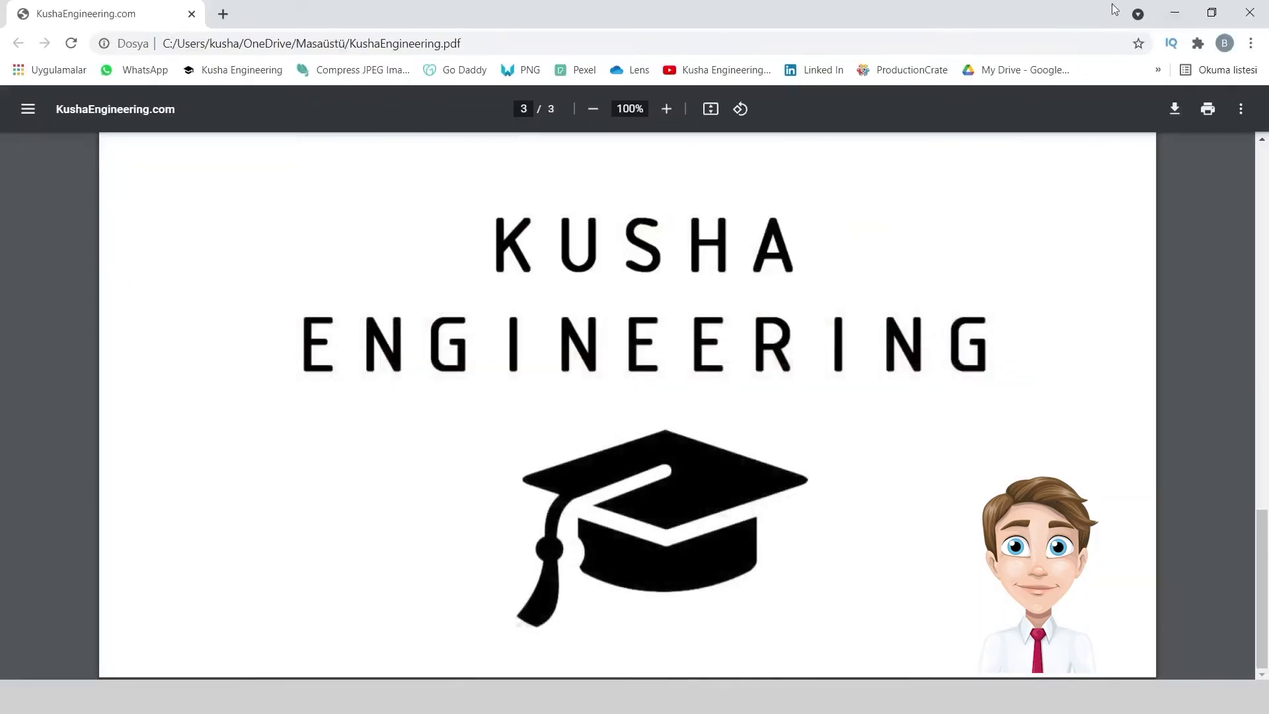
pyautogui.click(1173, 13)
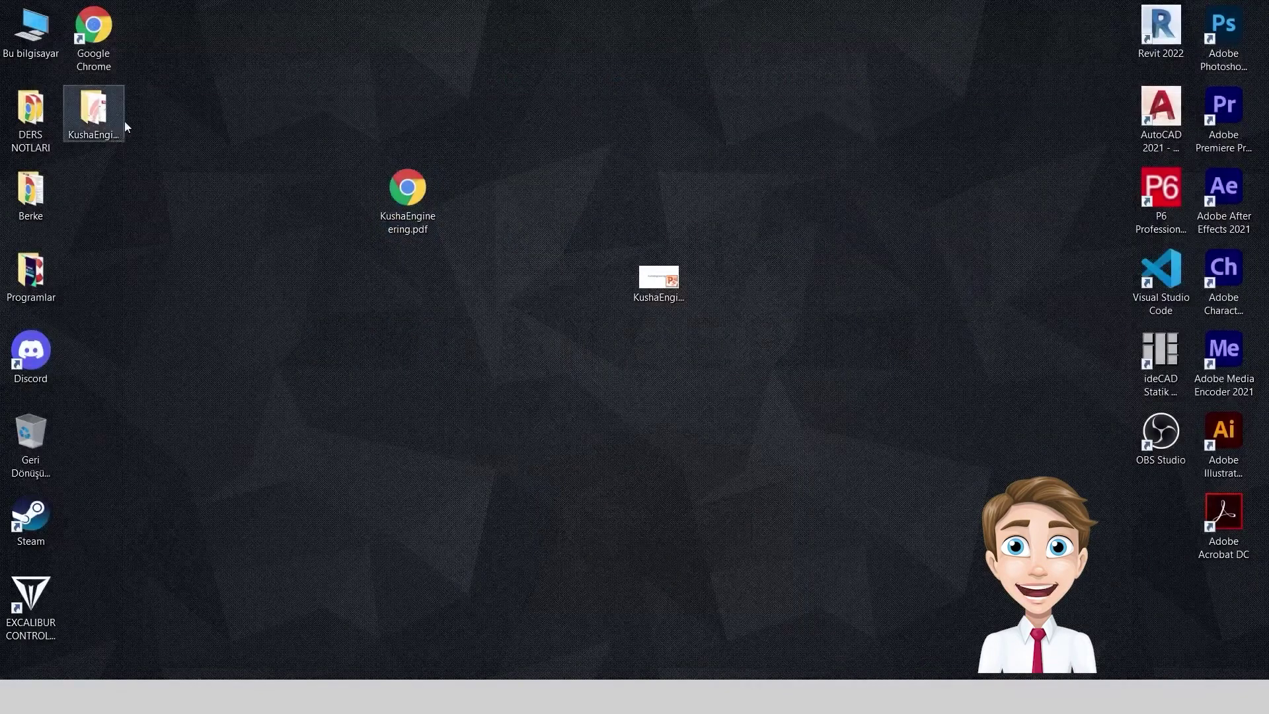
# - Delete KushaEngineering.pdf and move the Adobe Acrobat DC shortcut to the top centre
pyautogui.moveTo(572, 310); pyautogui.dragTo(429, 199)
pyautogui.press('Delete')
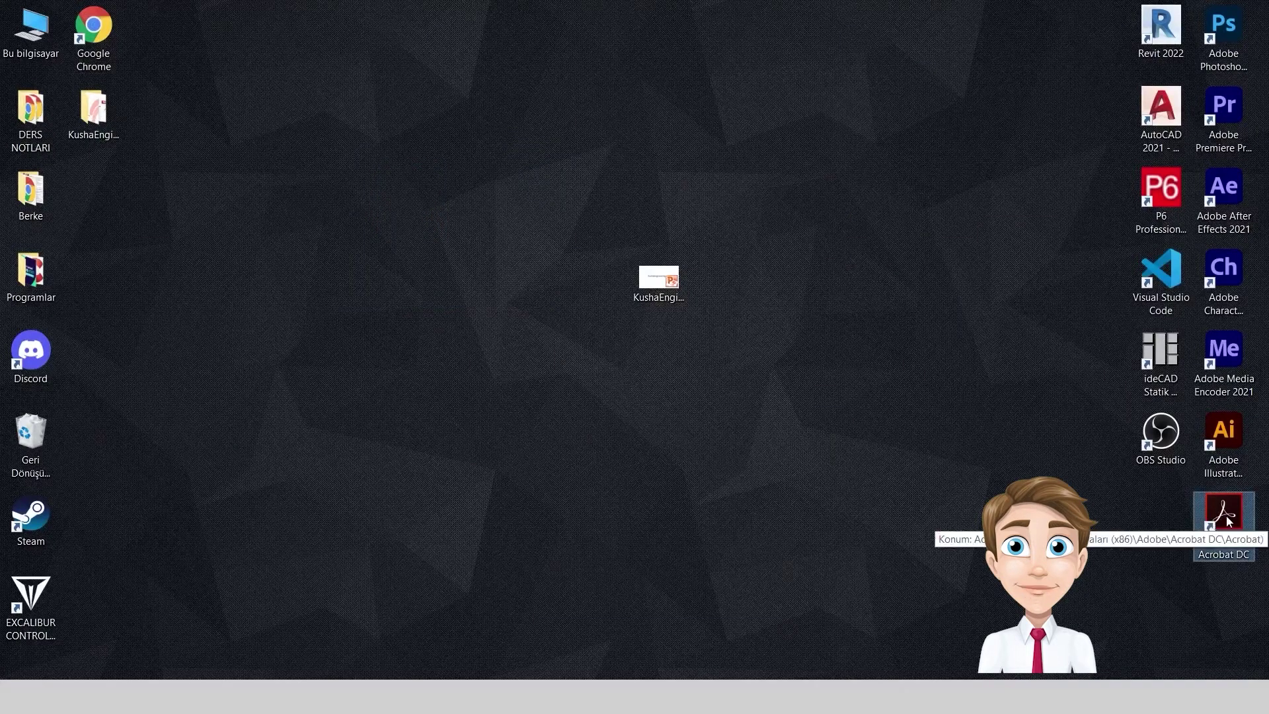
pyautogui.moveTo(1226, 516)
pyautogui.mouseDown()
pyautogui.moveTo(701, 137)
pyautogui.moveTo(670, 164)
pyautogui.mouseUp()
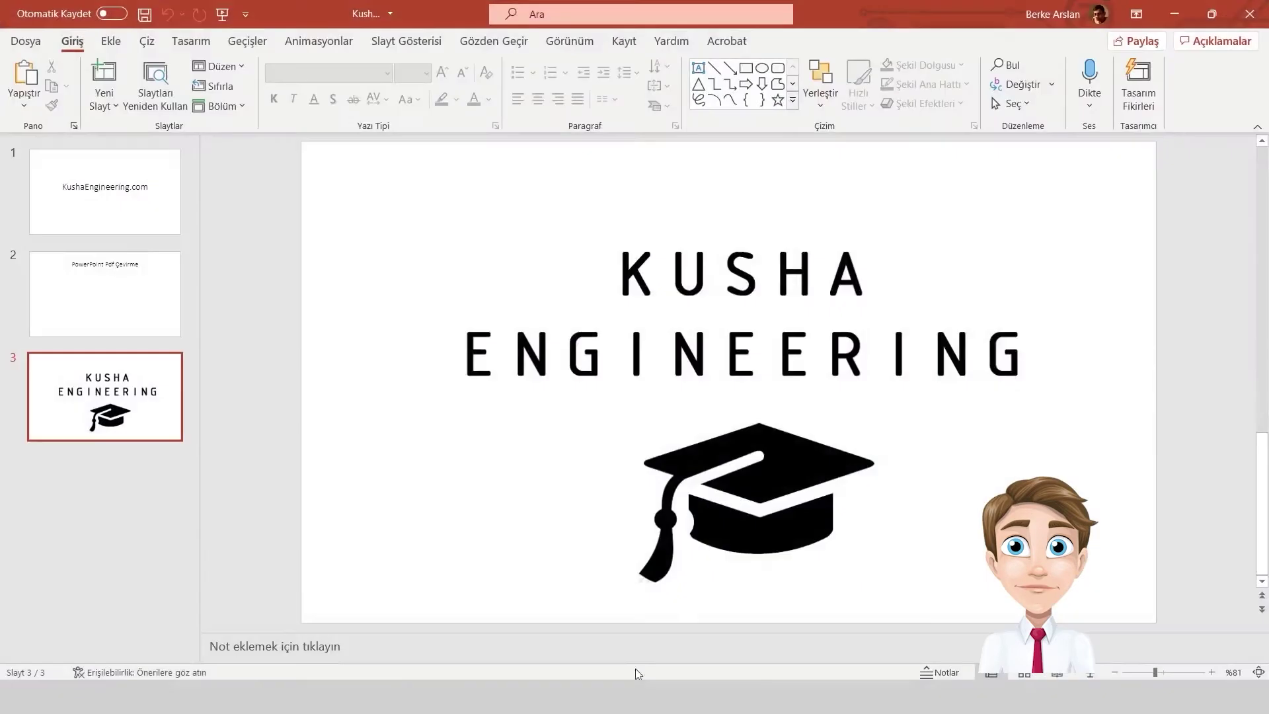
# - Save the deck as an Adobe PDF named KushaEngineering.pdf on the desktop (Masaüstü)
pyautogui.click(24, 44)
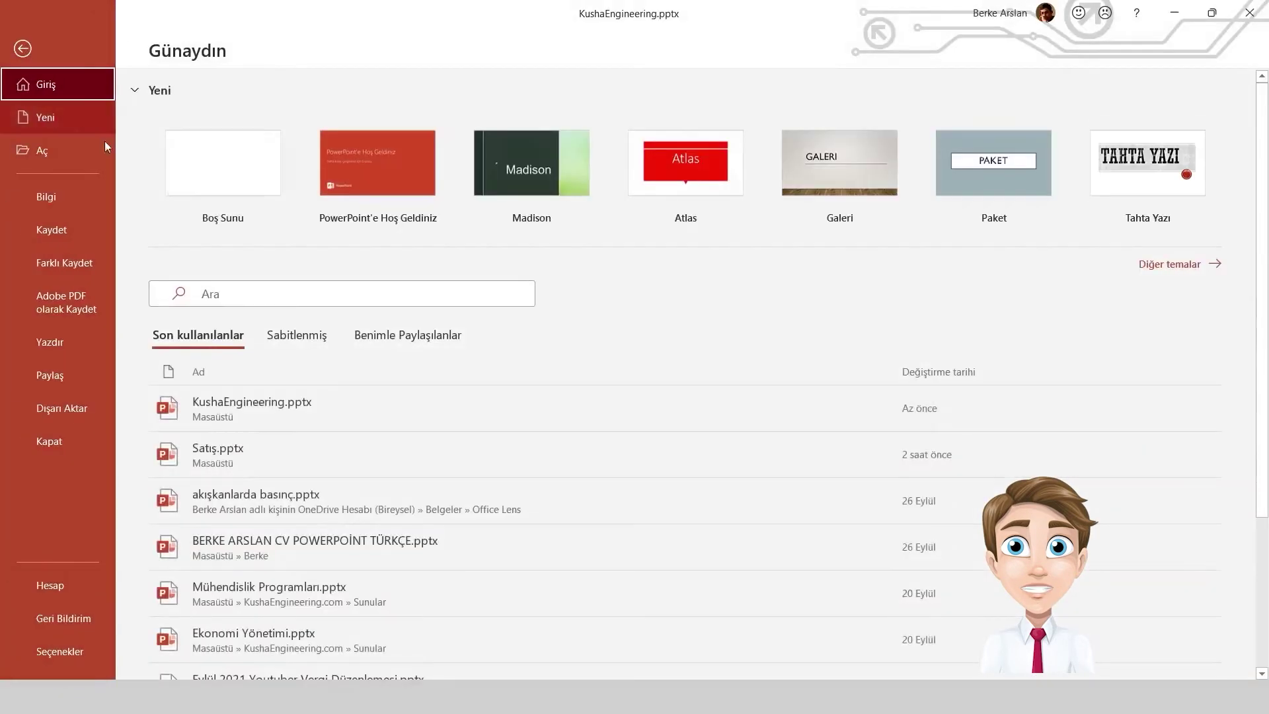
pyautogui.click(92, 307)
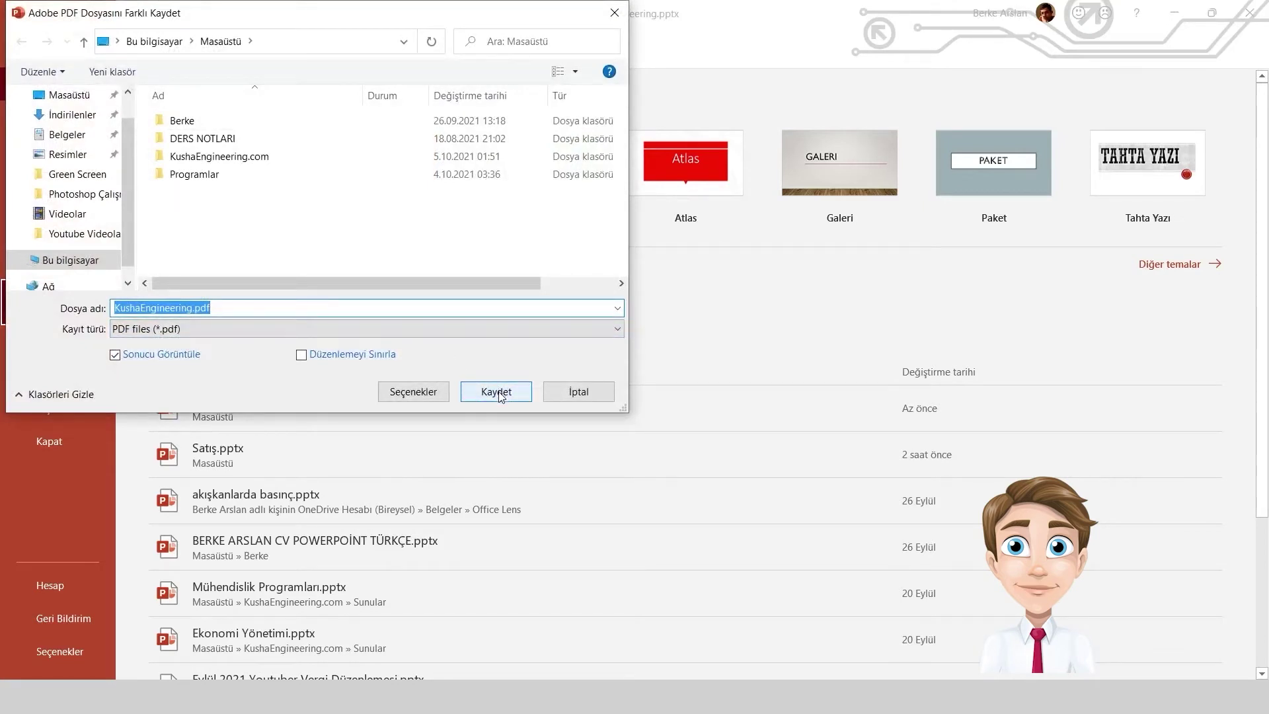
pyautogui.moveTo(485, 14); pyautogui.dragTo(688, 56)
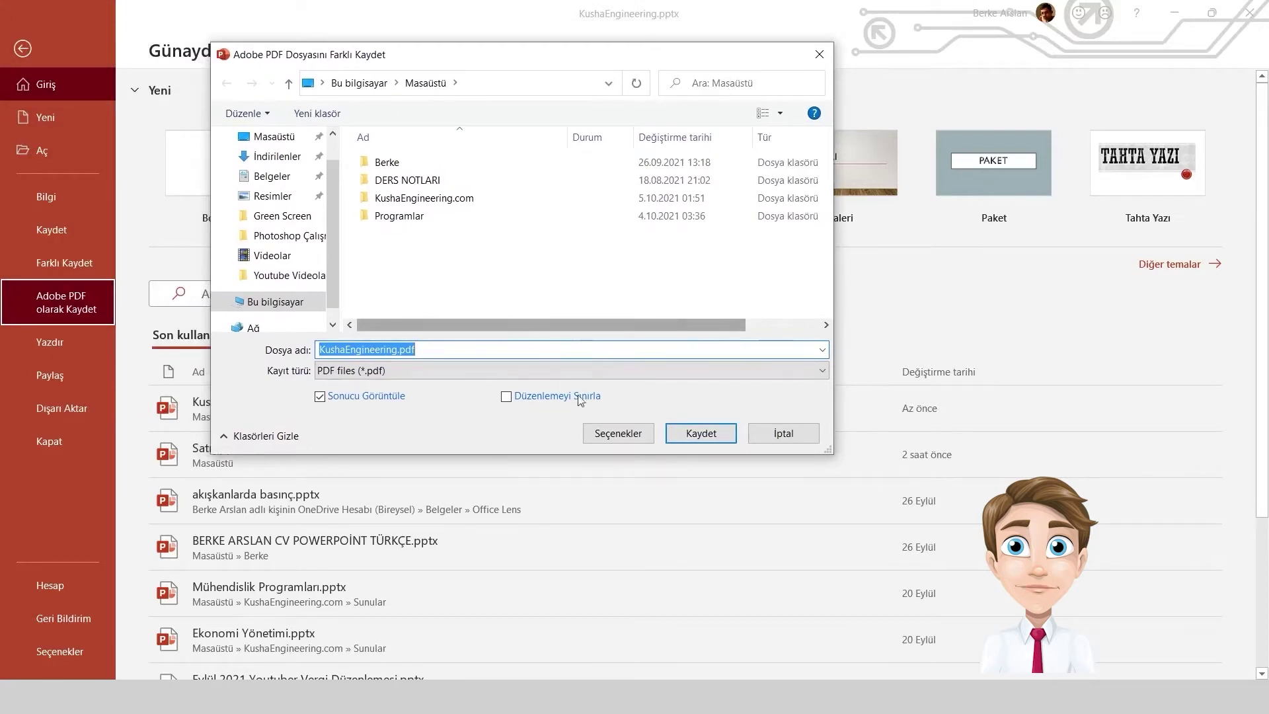
pyautogui.click(678, 433)
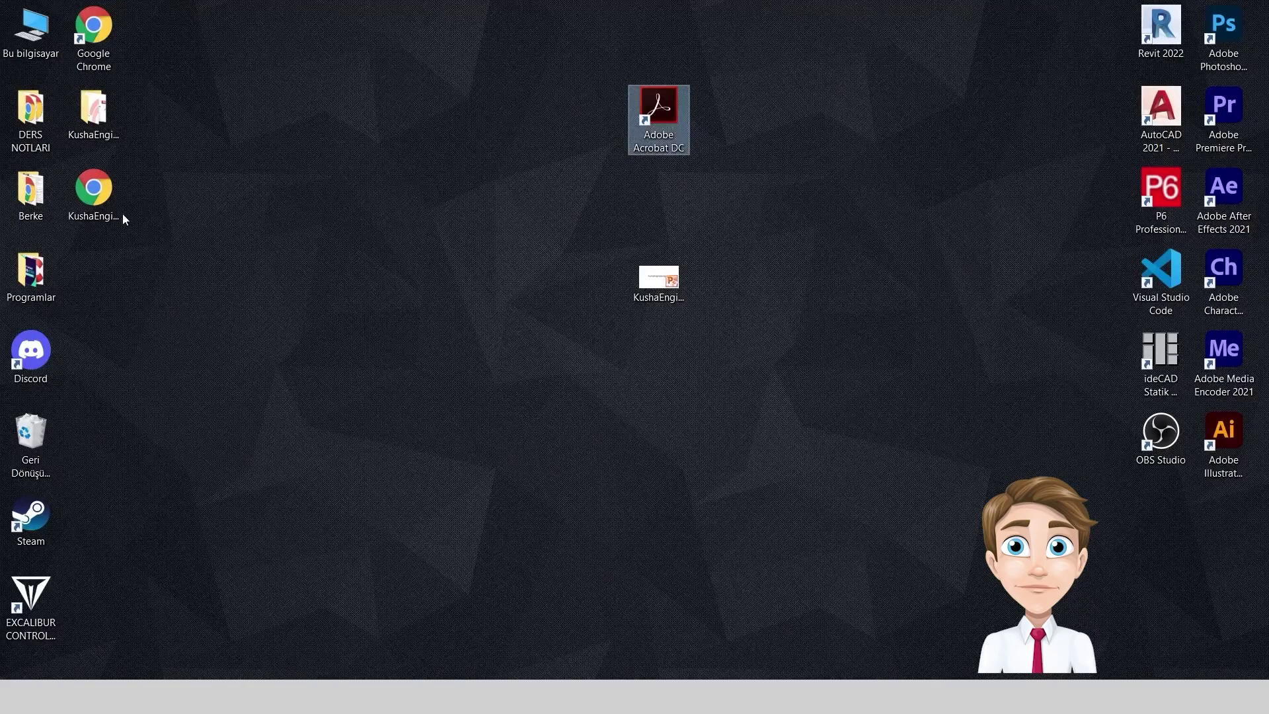
# - Open the new KushaEngineering.pdf in Chrome, jump to page 3, then close it
pyautogui.doubleClick(117, 200)
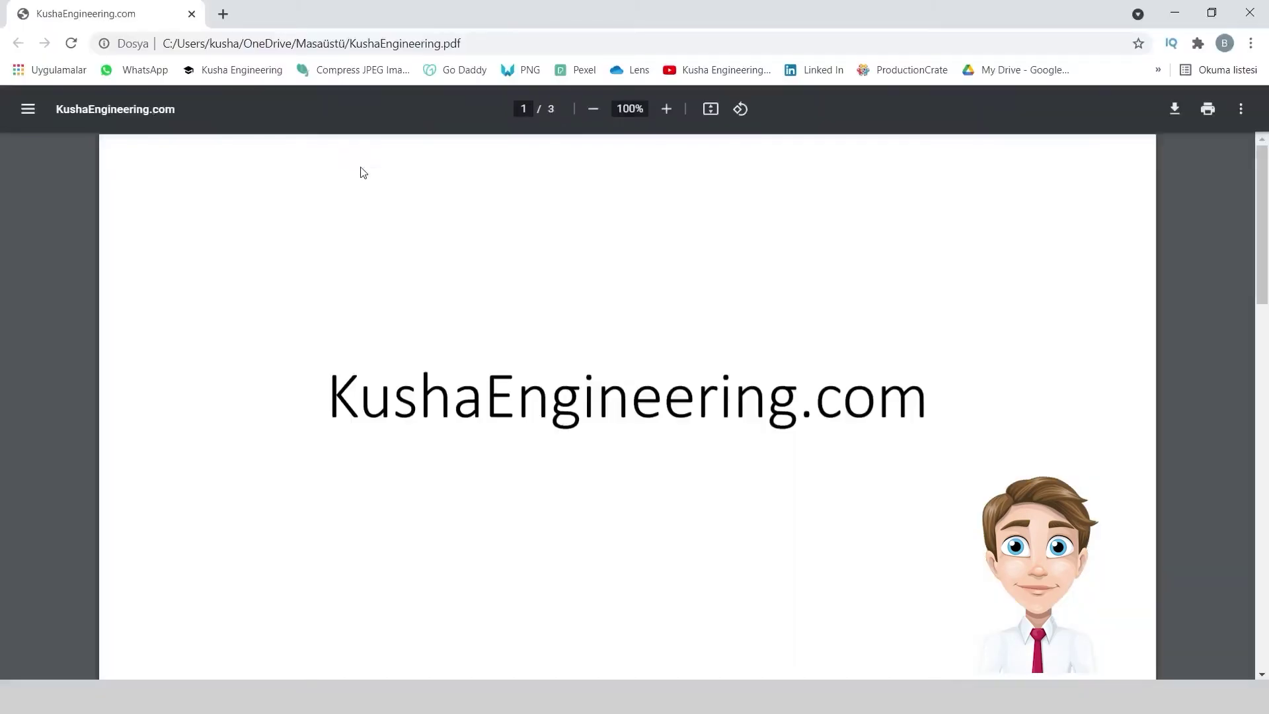
pyautogui.press('End')
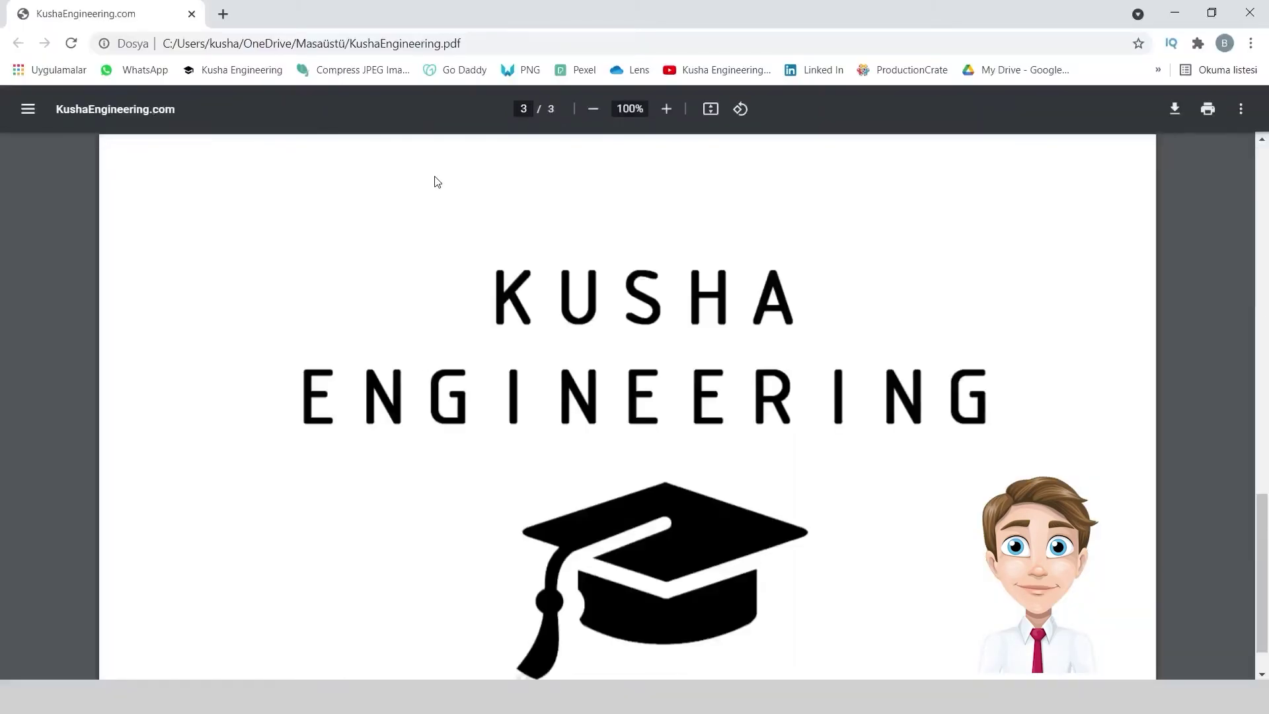
pyautogui.click(1249, 13)
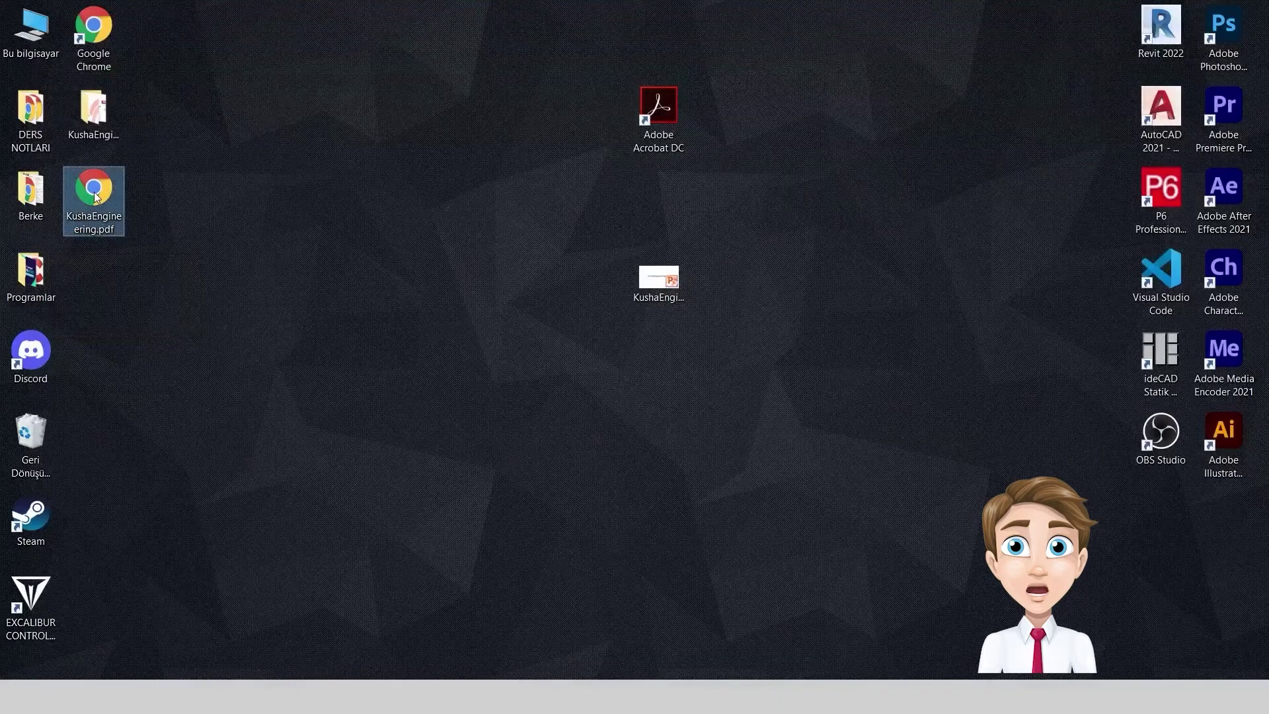
# - Delete the second PDF and bring up the context menu of KushaEngineering.pptx
pyautogui.press('Delete')
pyautogui.rightClick(664, 280)
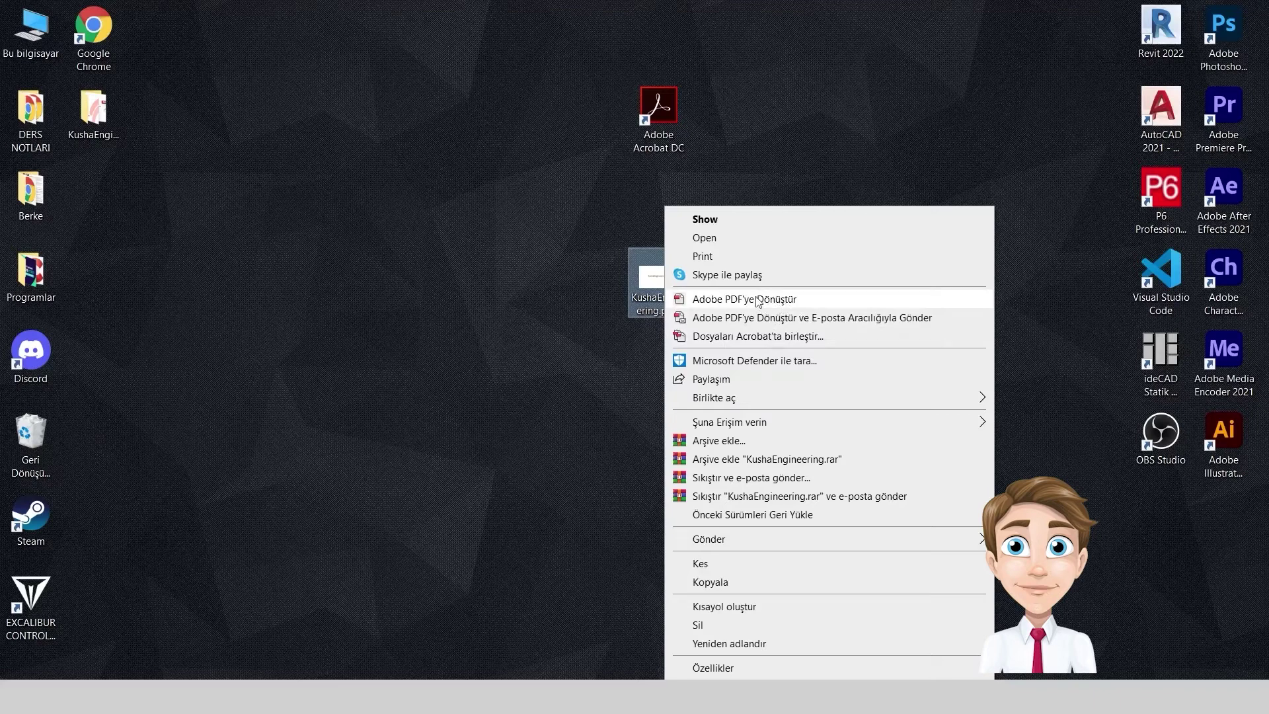
# - Convert KushaEngineering.pptx with 'Adobe PDF'ye Dönüştür', keeping the name KushaEngineering.pdf
pyautogui.click(538, 234)
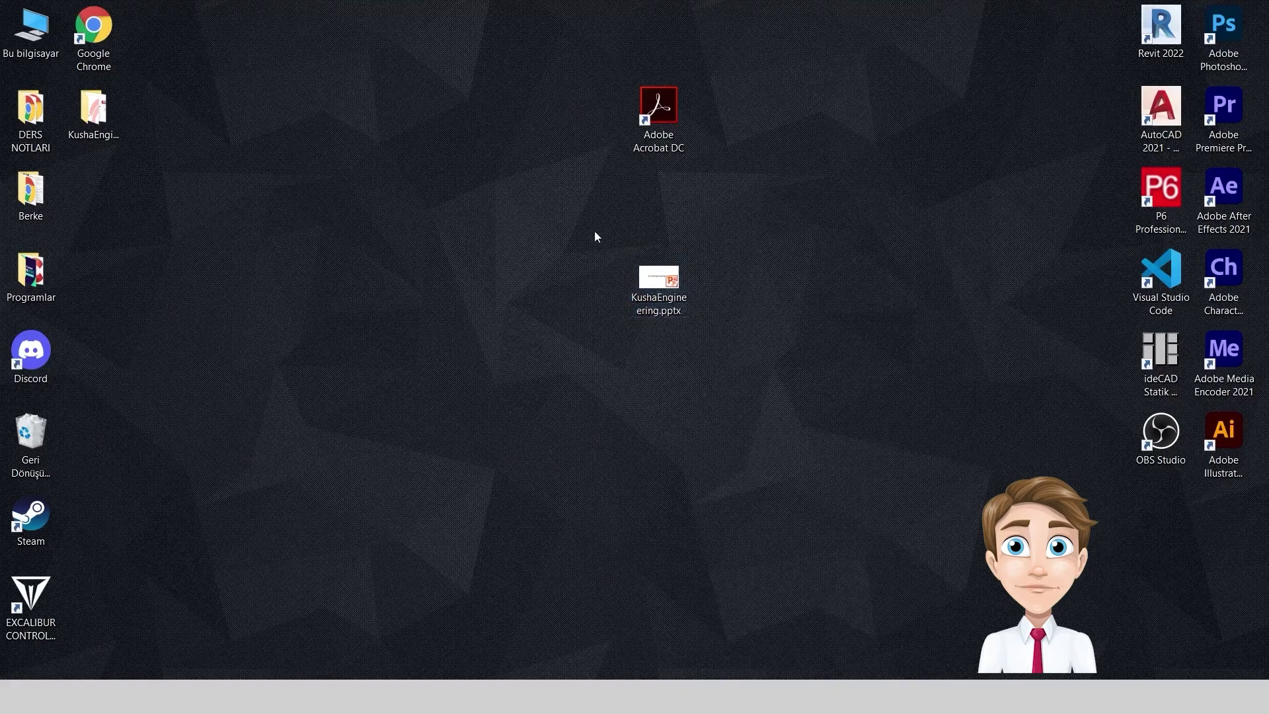
pyautogui.moveTo(593, 232); pyautogui.dragTo(687, 317)
pyautogui.rightClick(684, 301)
pyautogui.click(752, 300)
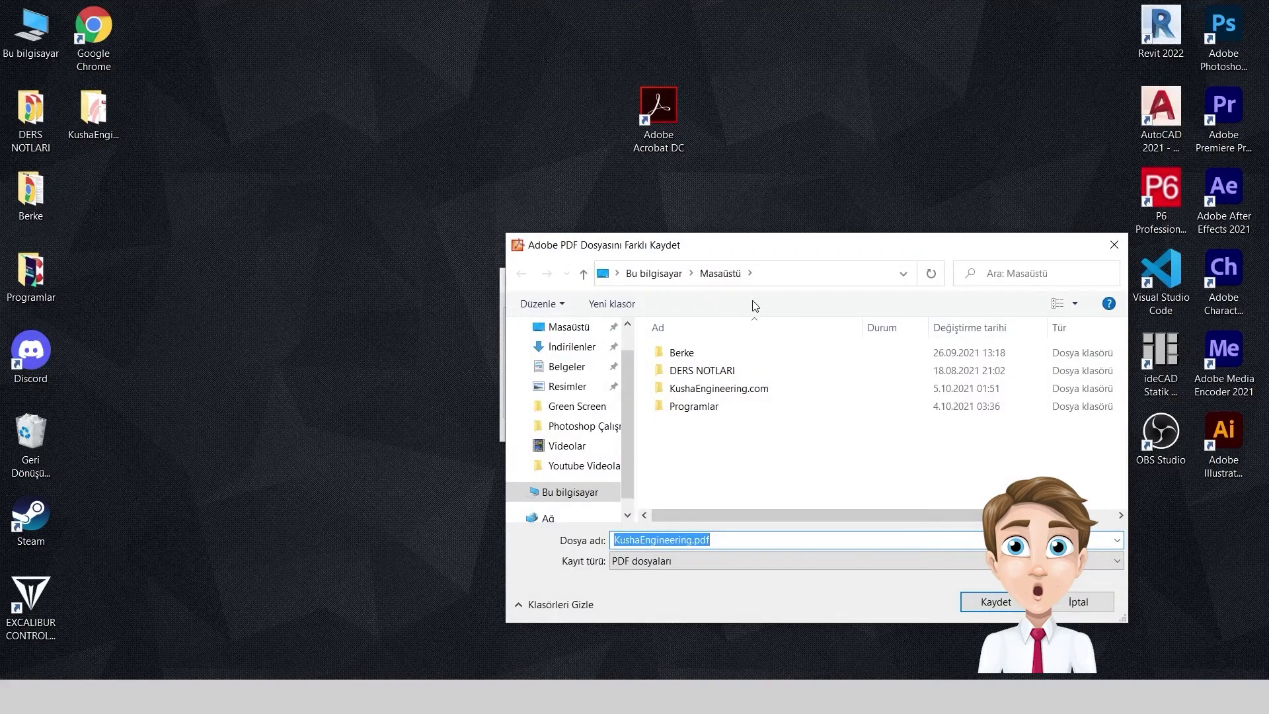
pyautogui.press('Return')
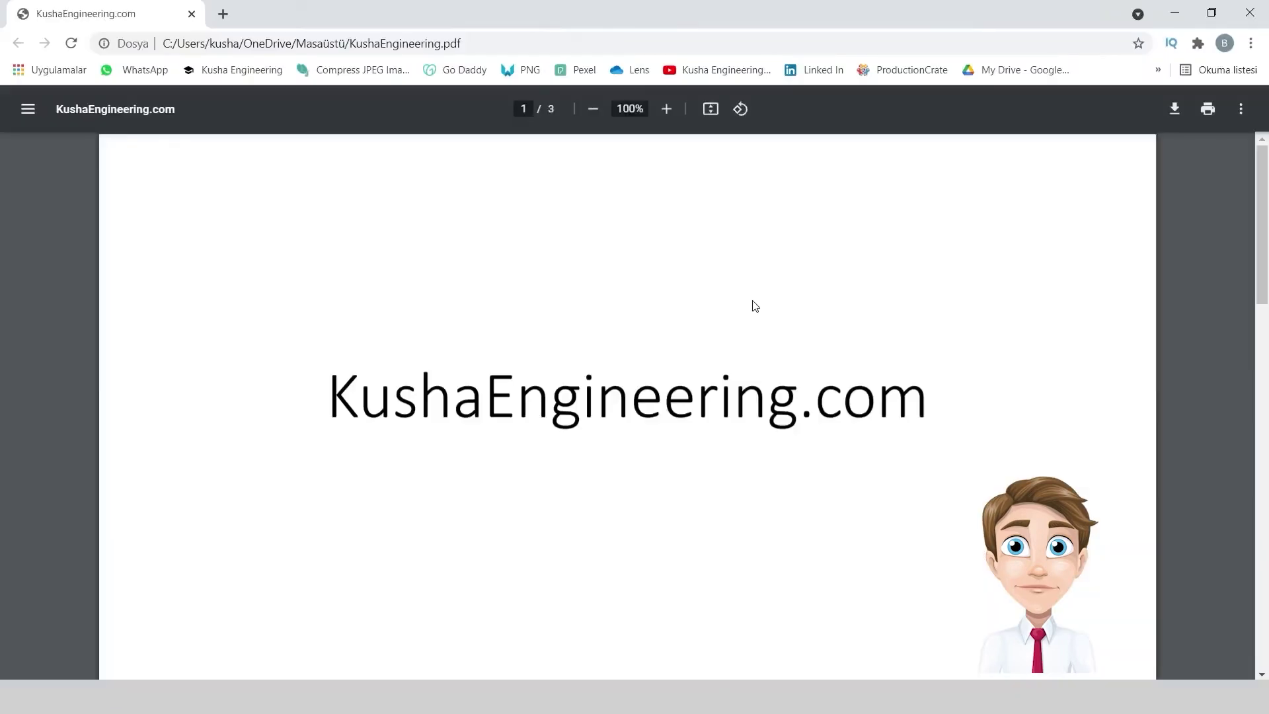
# - Advance to page 3 of 3 in Chrome's PDF viewer and close the window
pyautogui.press('Right')
pyautogui.press('Right')
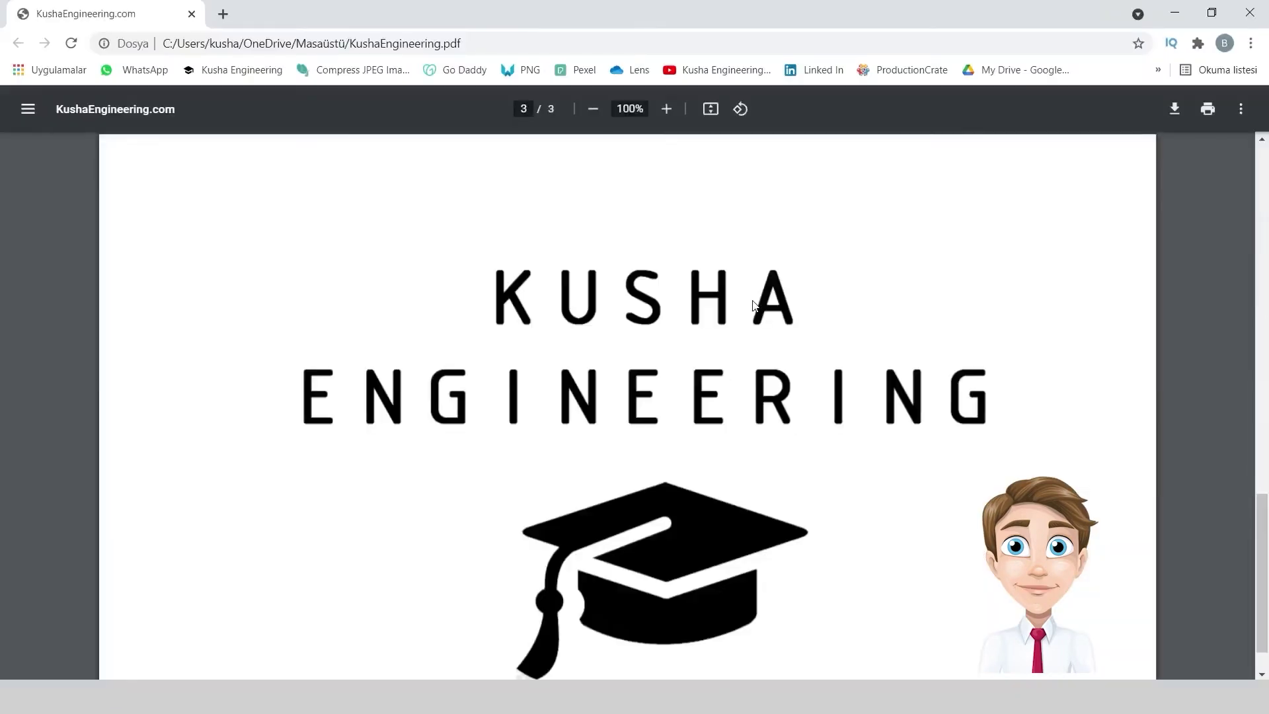
pyautogui.click(1249, 13)
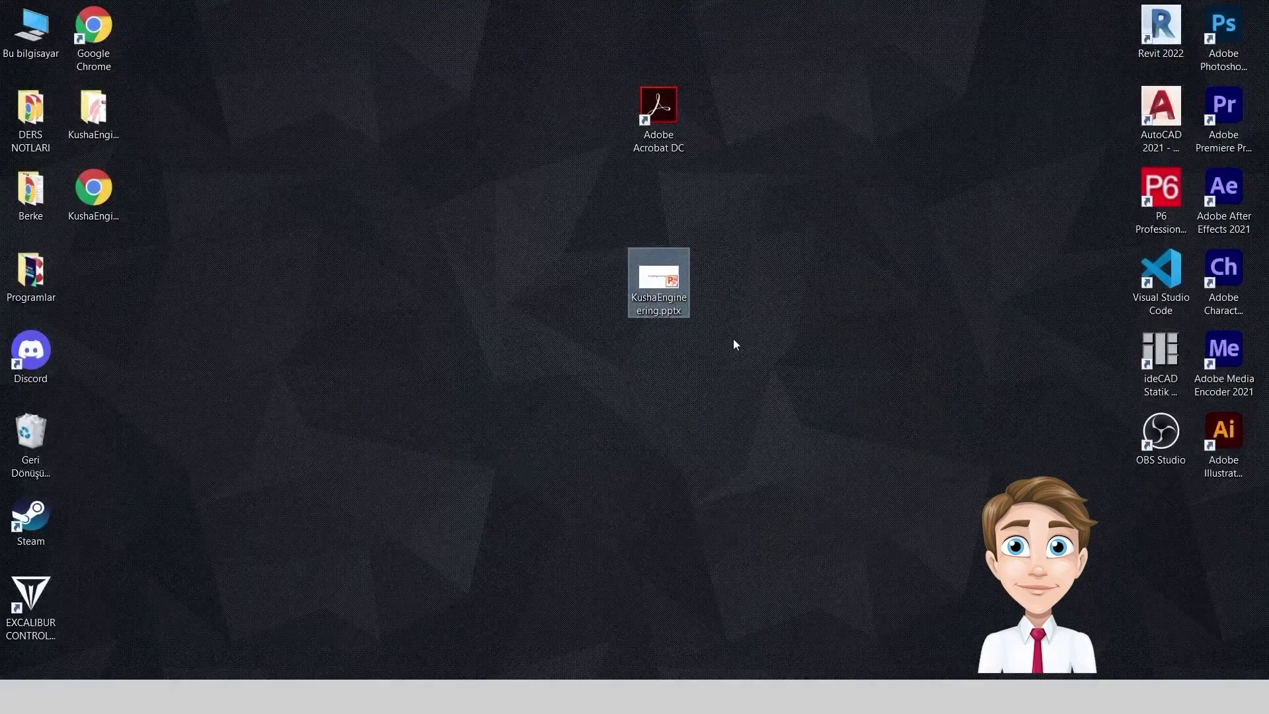
# - Close the PowerPoint Viewer preview and open KushaEngineering.pptx with PowerPoint via Birlikte aç
pyautogui.click(84, 199)
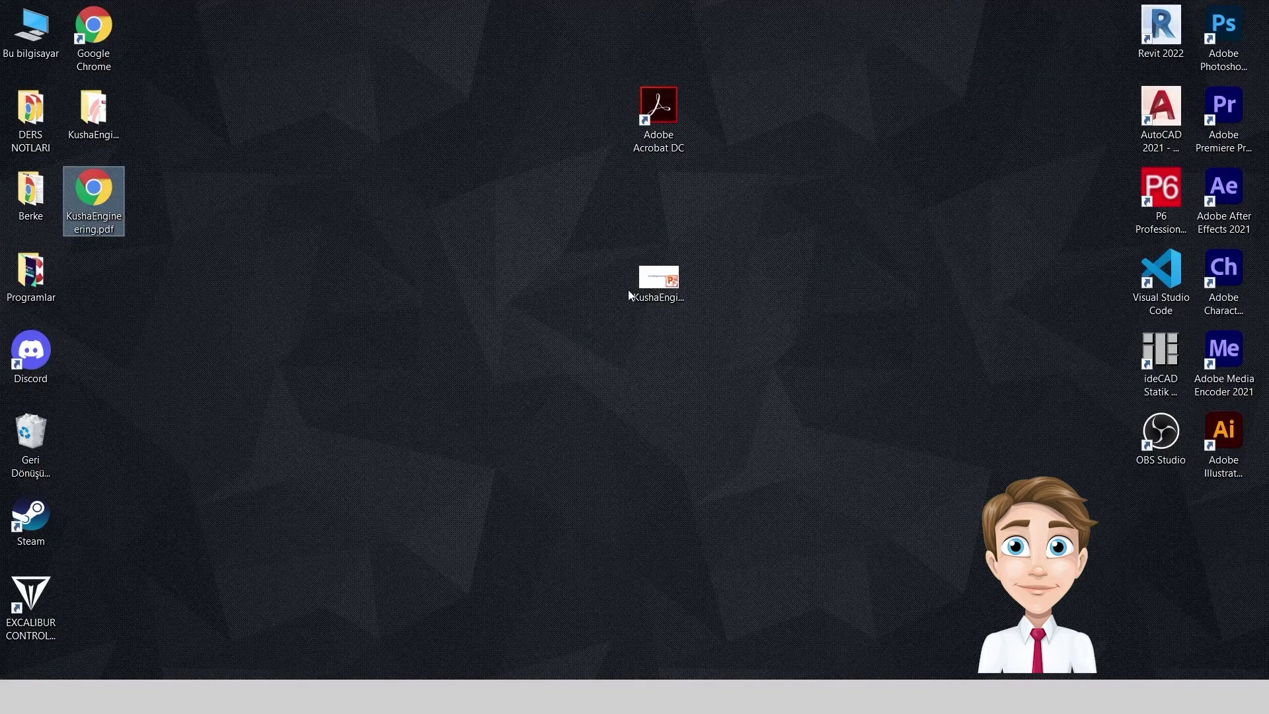
pyautogui.click(683, 299)
pyautogui.rightClick(661, 284)
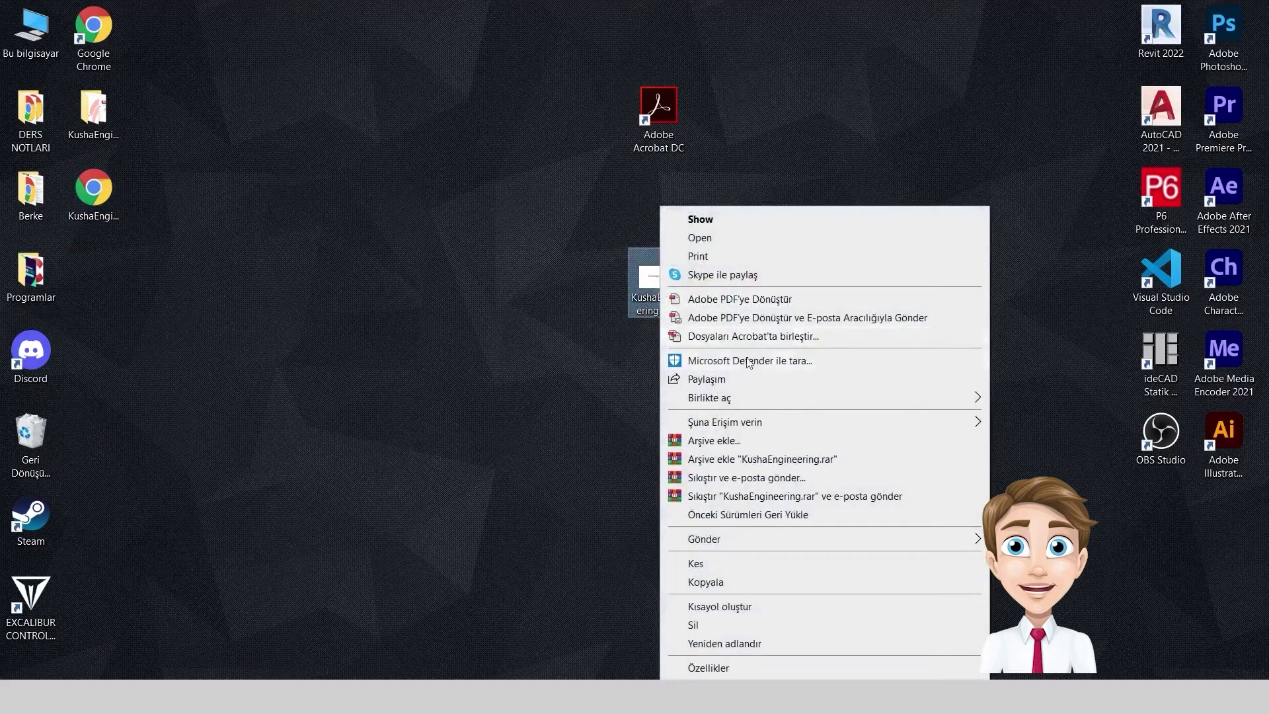
pyautogui.doubleClick(648, 292)
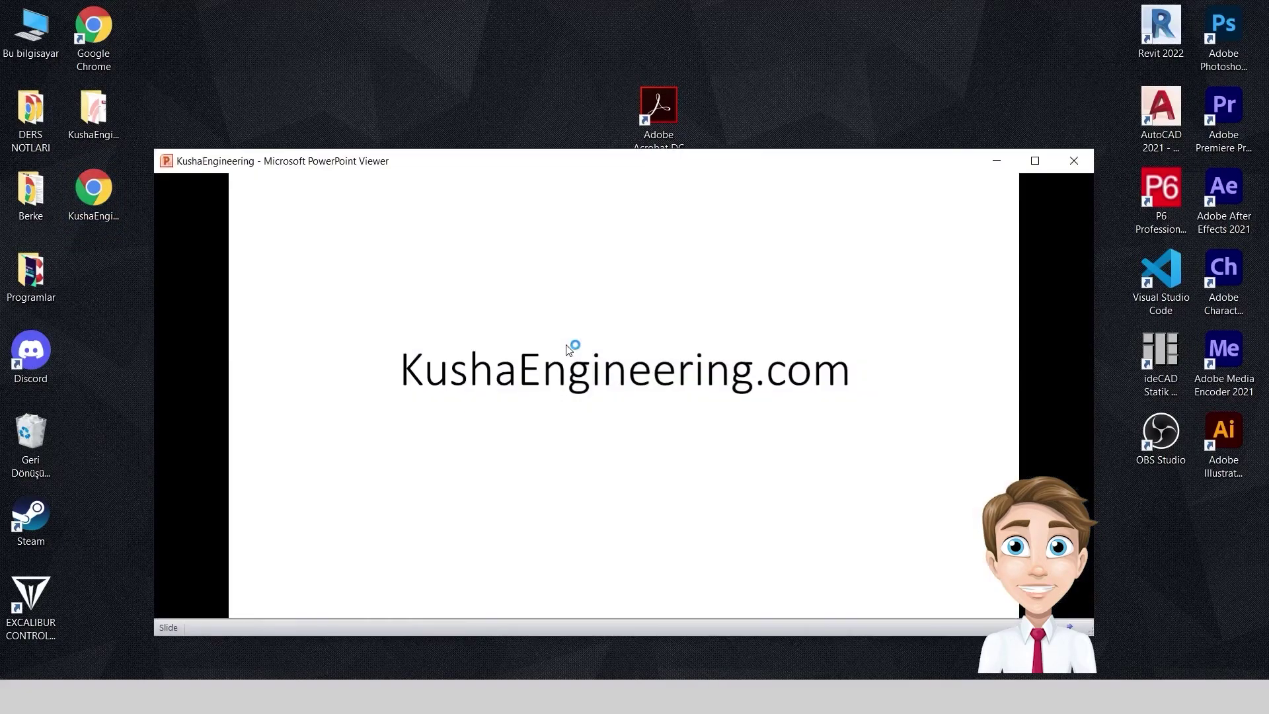
pyautogui.click(1086, 162)
pyautogui.rightClick(659, 281)
pyautogui.moveTo(708, 398)
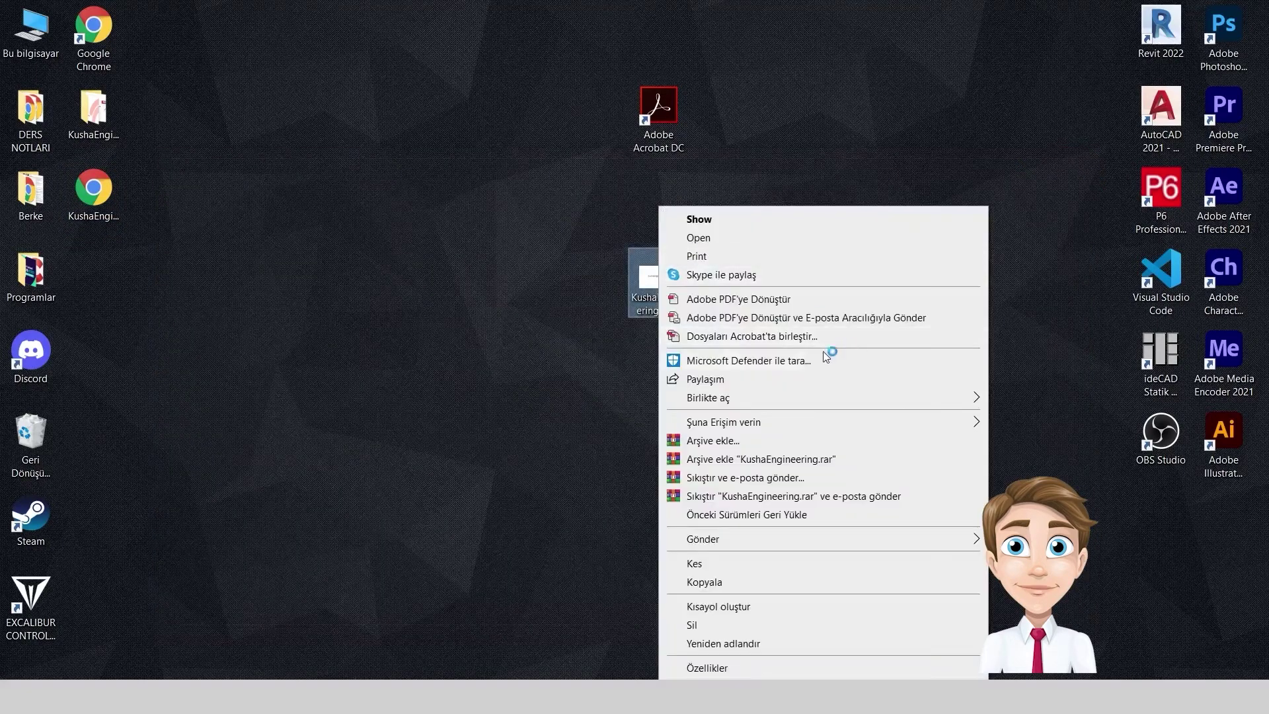
pyautogui.click(1057, 431)
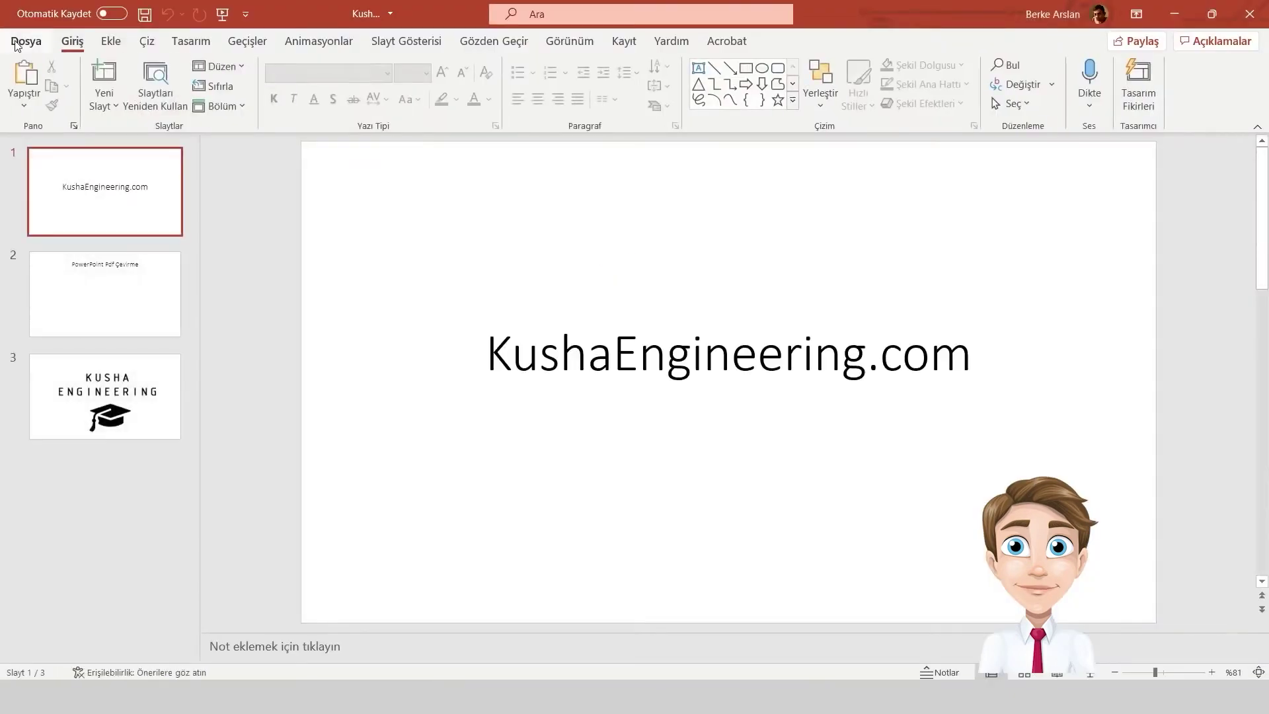
# - Print the deck from Dosya > Yazdır to Microsoft Print to PDF, saving the file as Kusha
pyautogui.click(17, 45)
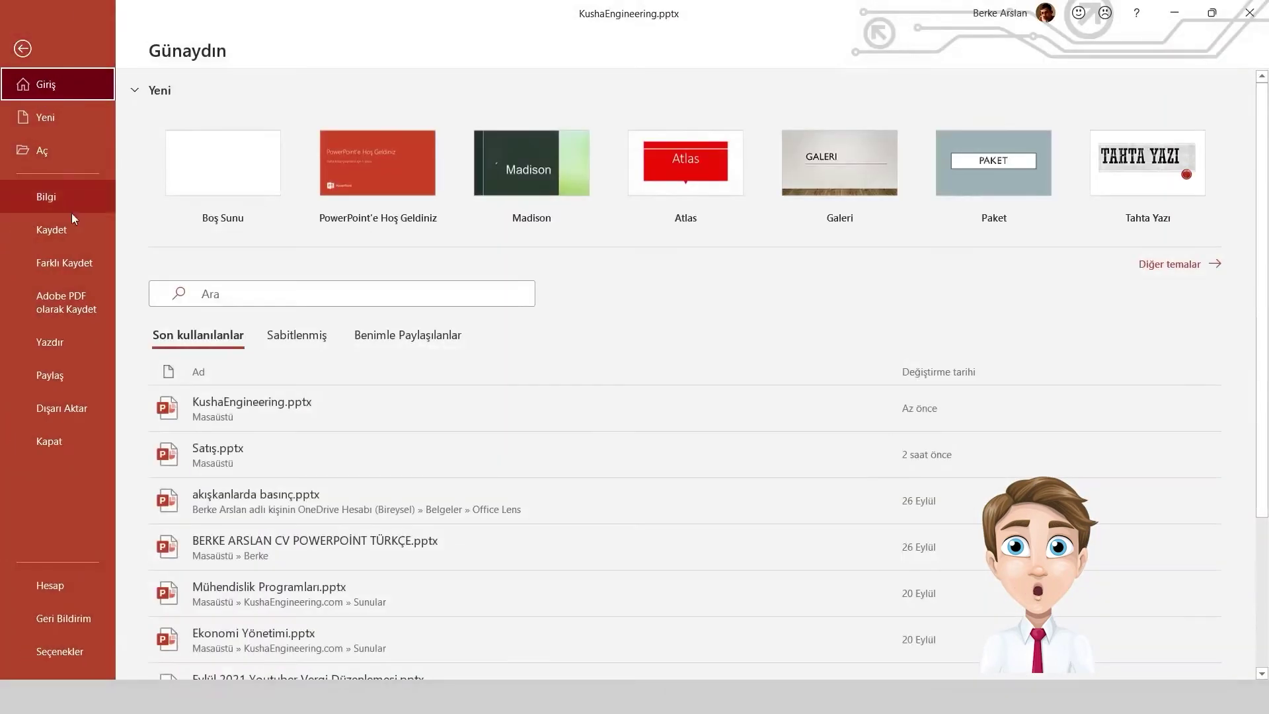
pyautogui.click(65, 340)
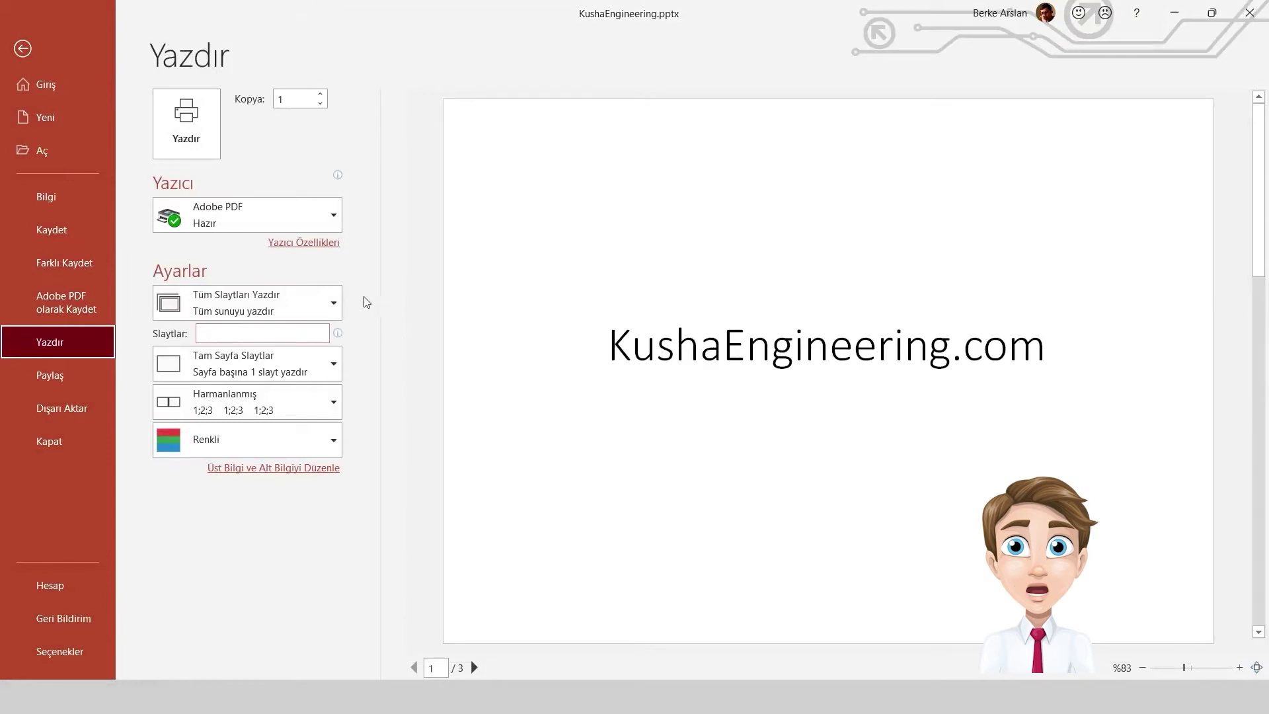
pyautogui.click(278, 212)
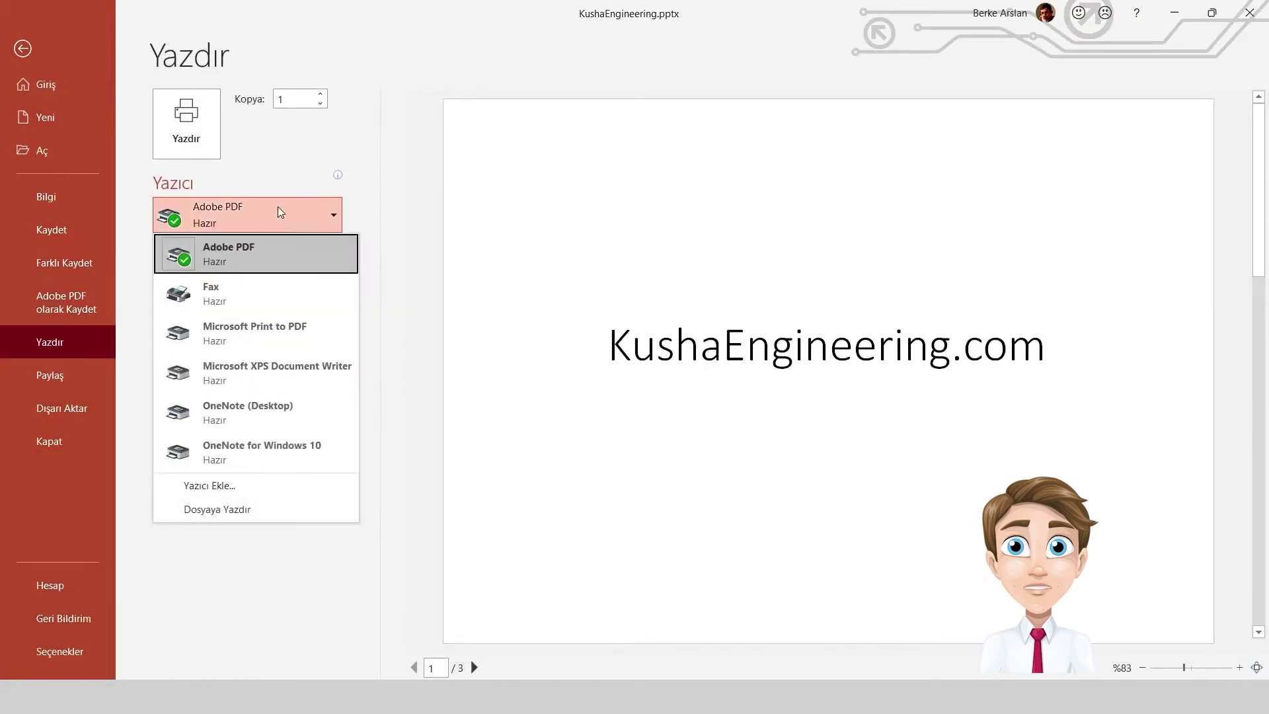
pyautogui.click(280, 332)
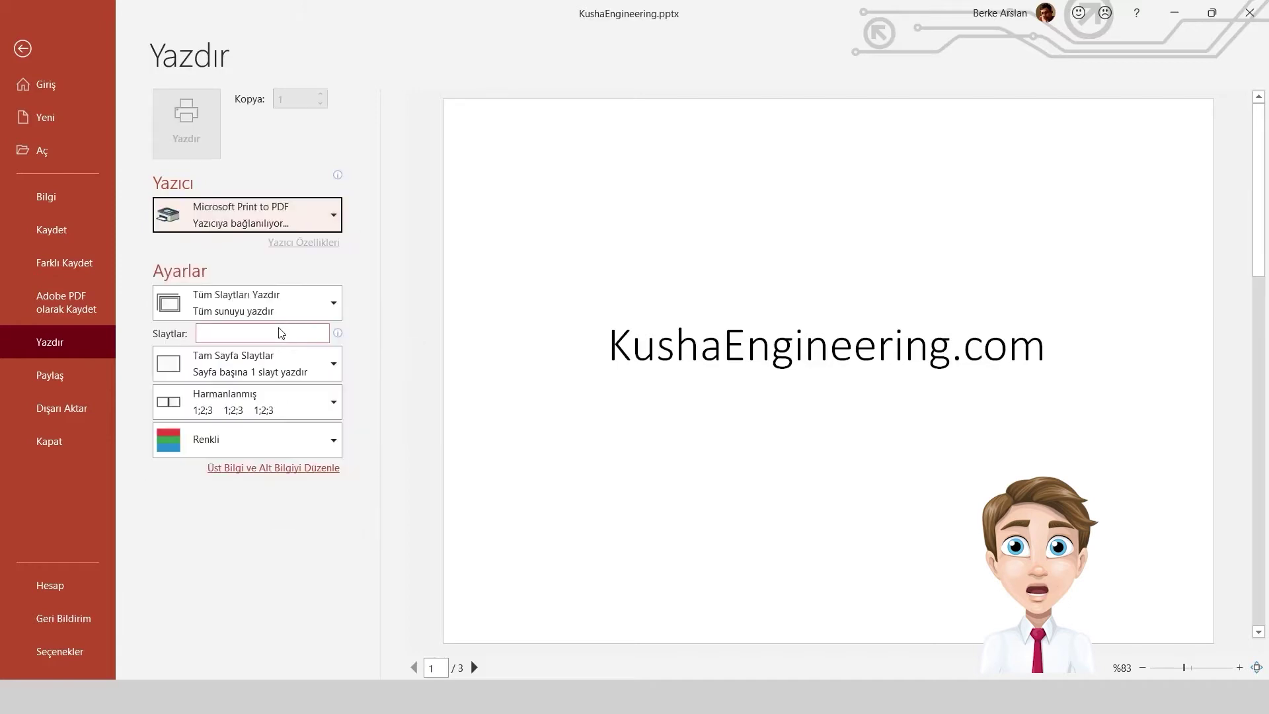
pyautogui.click(186, 124)
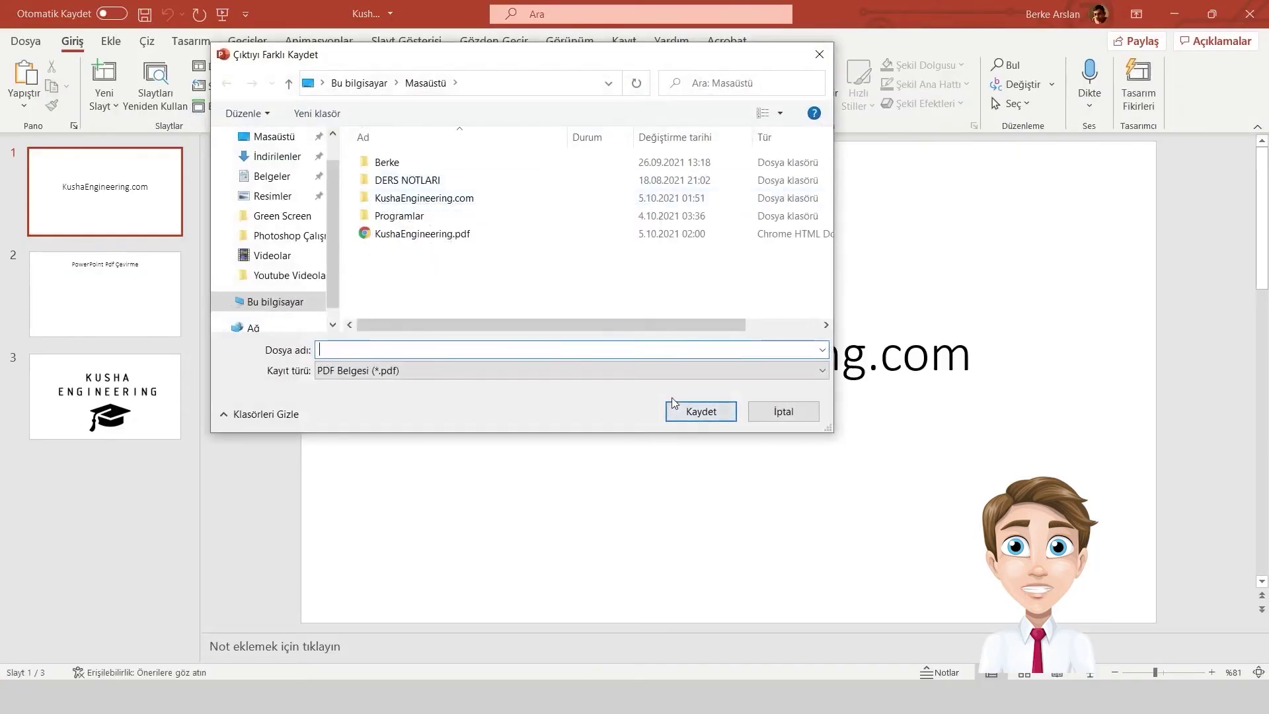
pyautogui.write('Kusha')
pyautogui.press('Return')
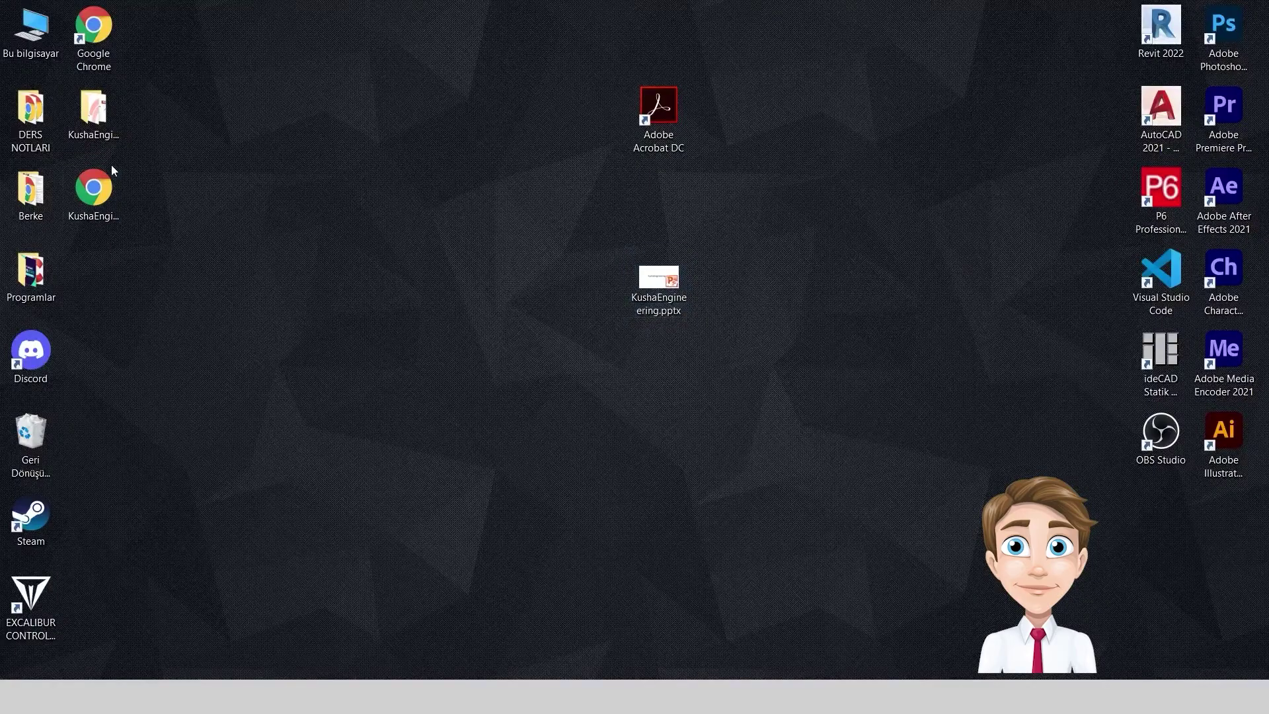
# - Open KushaEngineering.pdf in Chrome, page forward and back, then close it
pyautogui.doubleClick(110, 169)
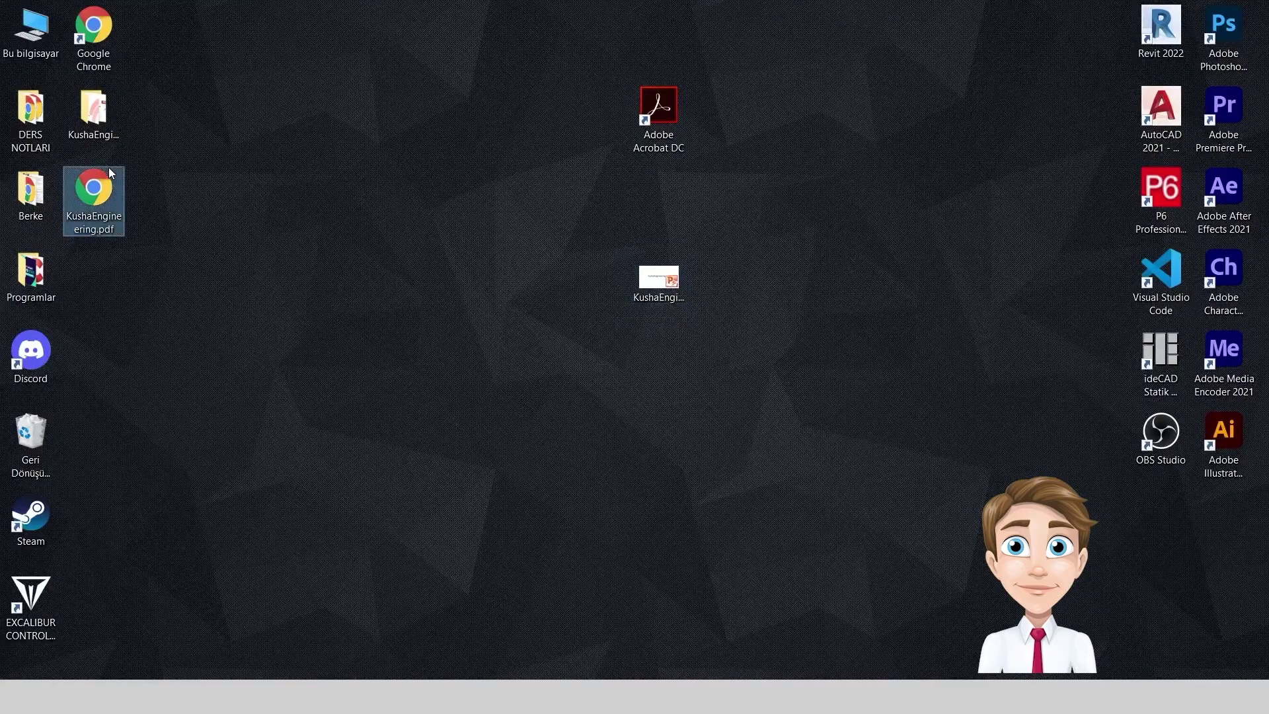
pyautogui.press('Right')
pyautogui.press('Right')
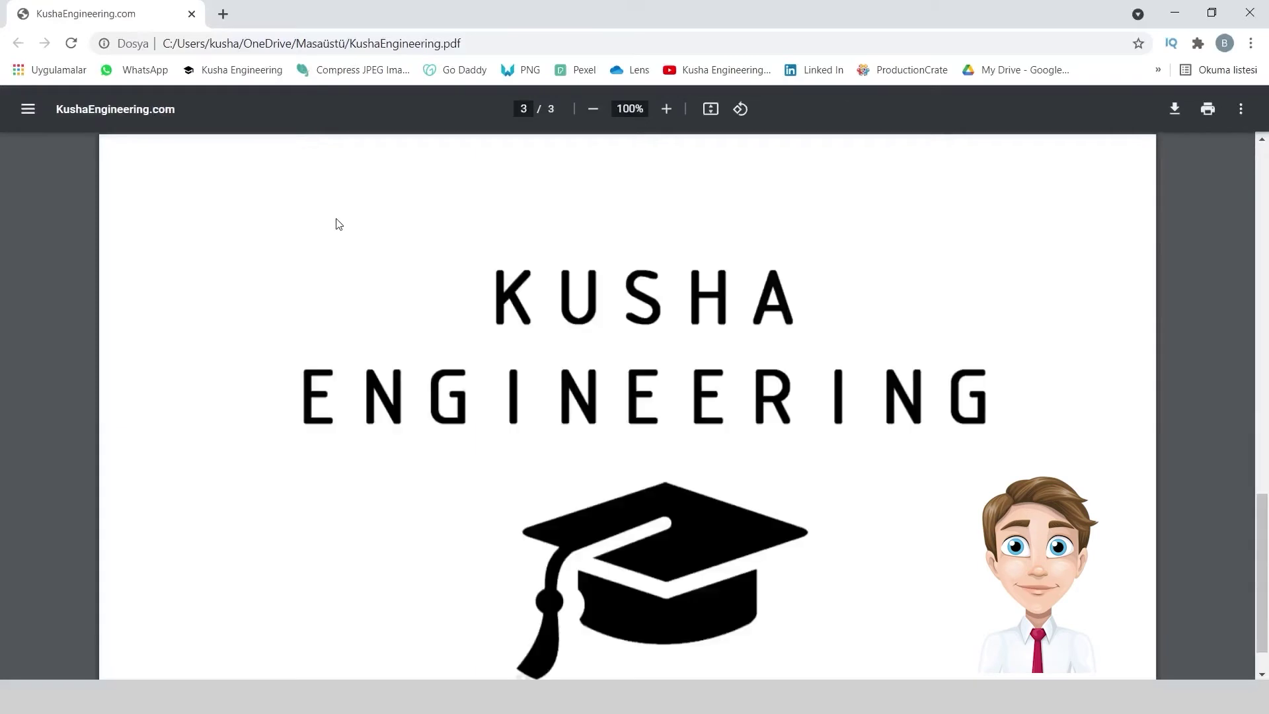
pyautogui.press('Left')
pyautogui.press('Left')
pyautogui.hotkey('ctrl', 'w')
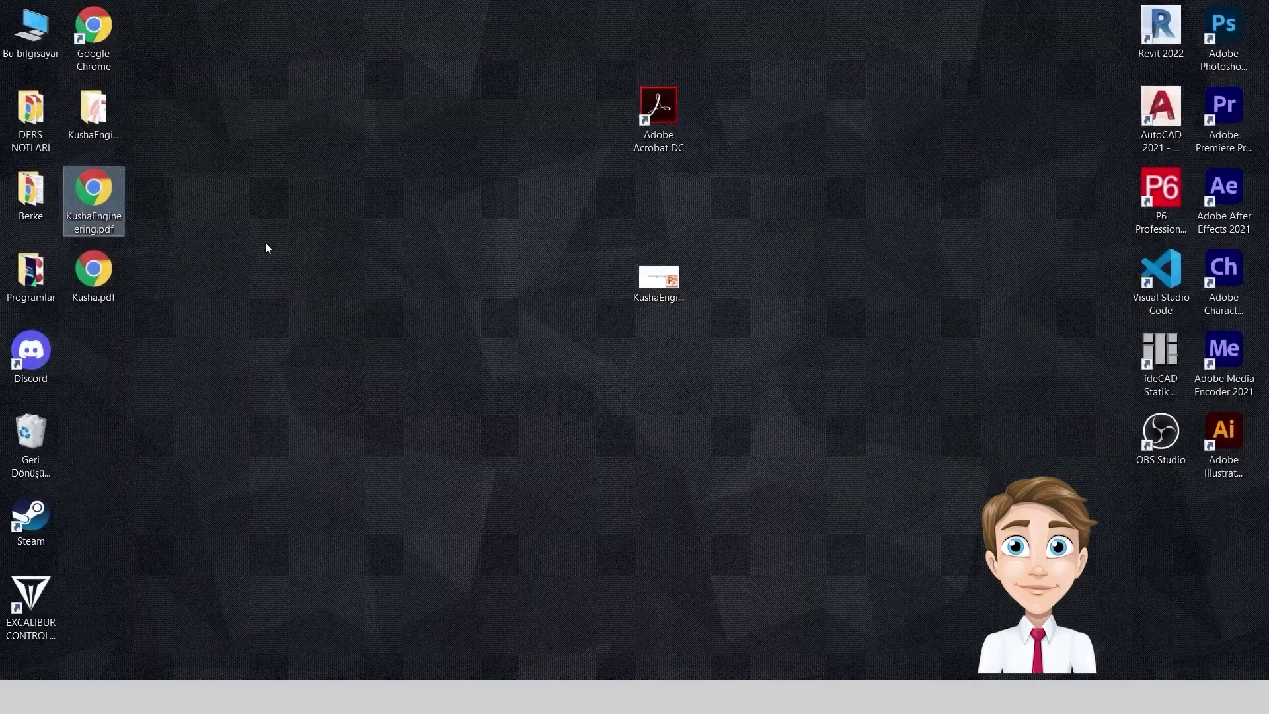
# - Open Kusha.pdf in Chrome, page through to the last page, then close Chrome
pyautogui.click(121, 262)
pyautogui.doubleClick(121, 261)
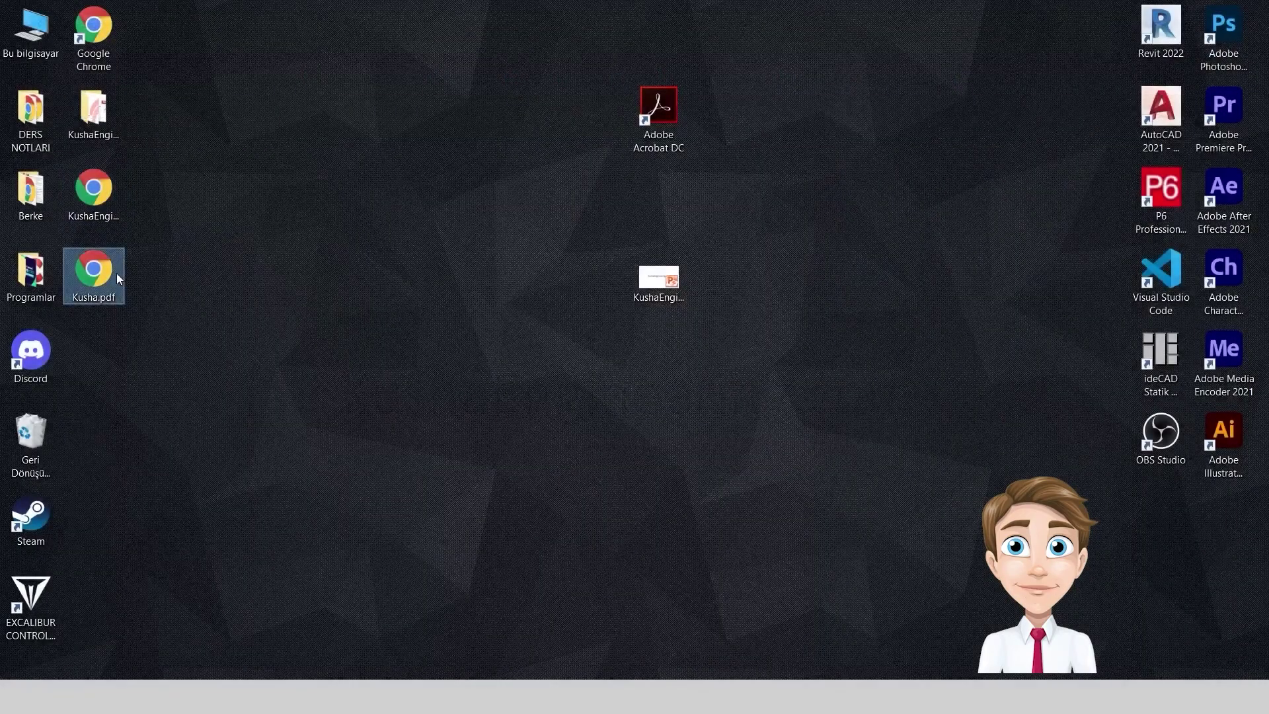
pyautogui.press('Left')
pyautogui.press('Right')
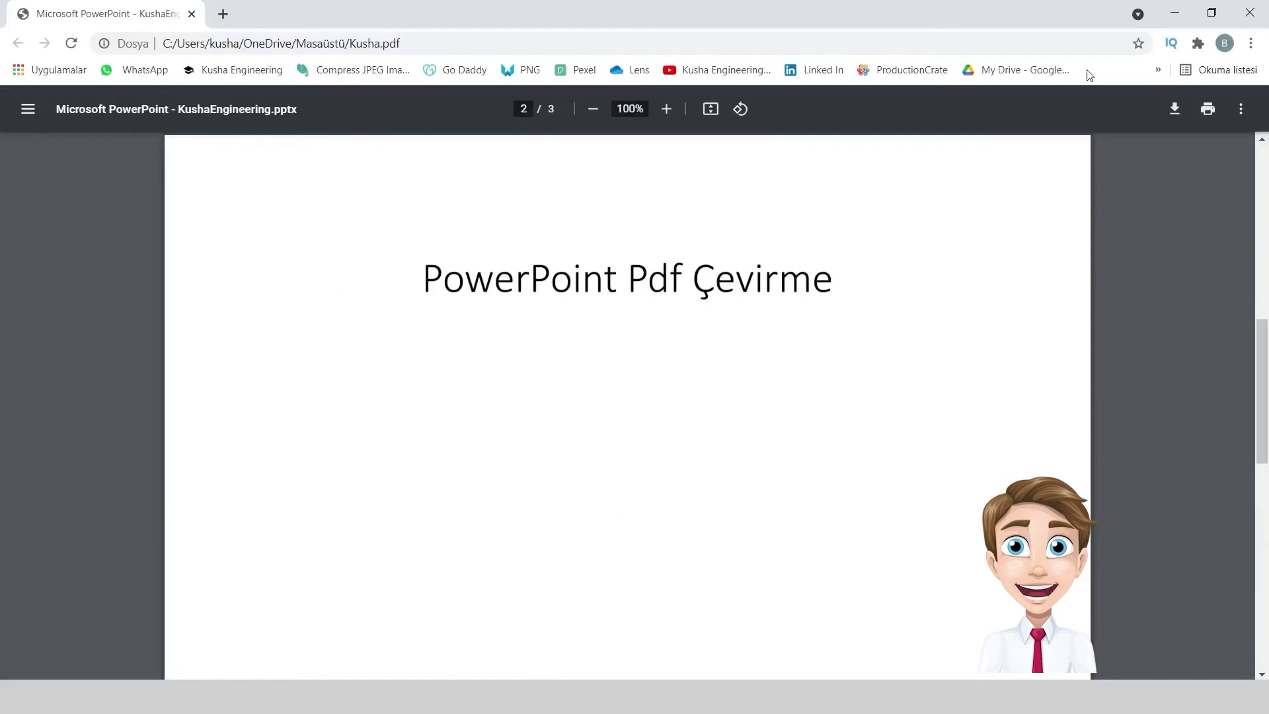
pyautogui.press('Right')
pyautogui.click(1249, 12)
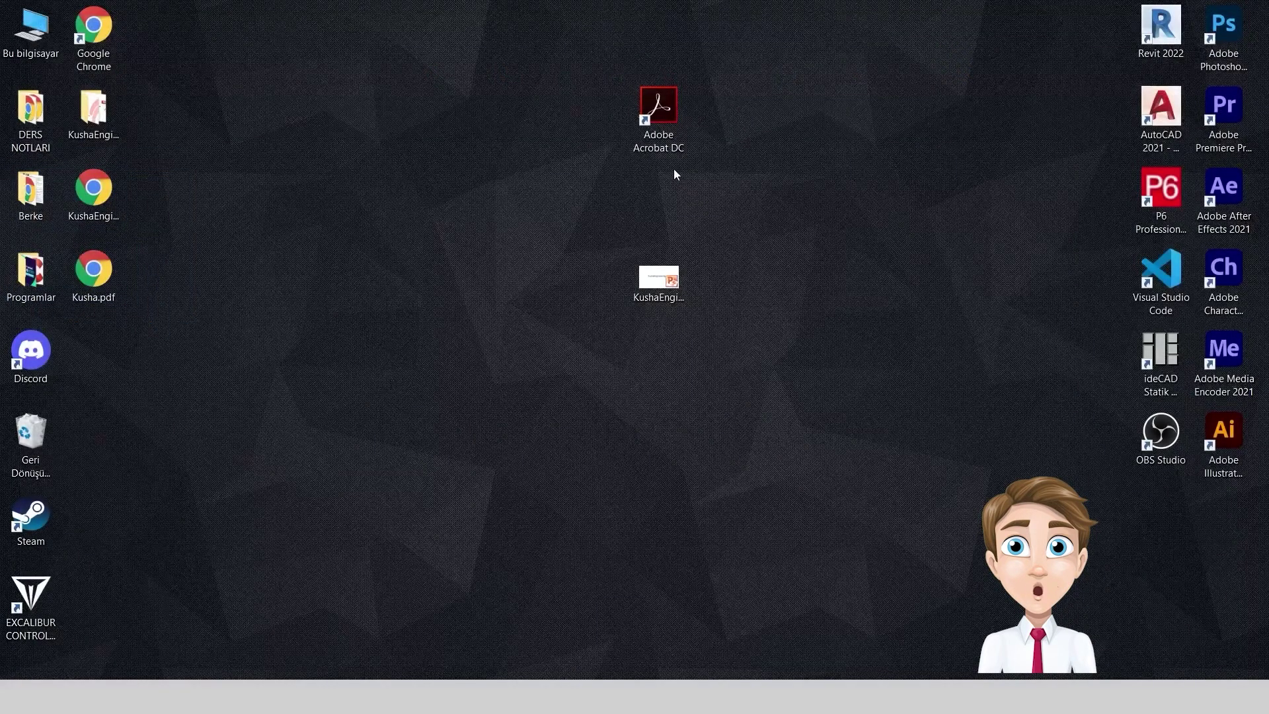
# - Move the Adobe Acrobat DC shortcut below Adobe Illustrator and minimize PowerPoint
pyautogui.moveTo(664, 143); pyautogui.dragTo(1236, 548)
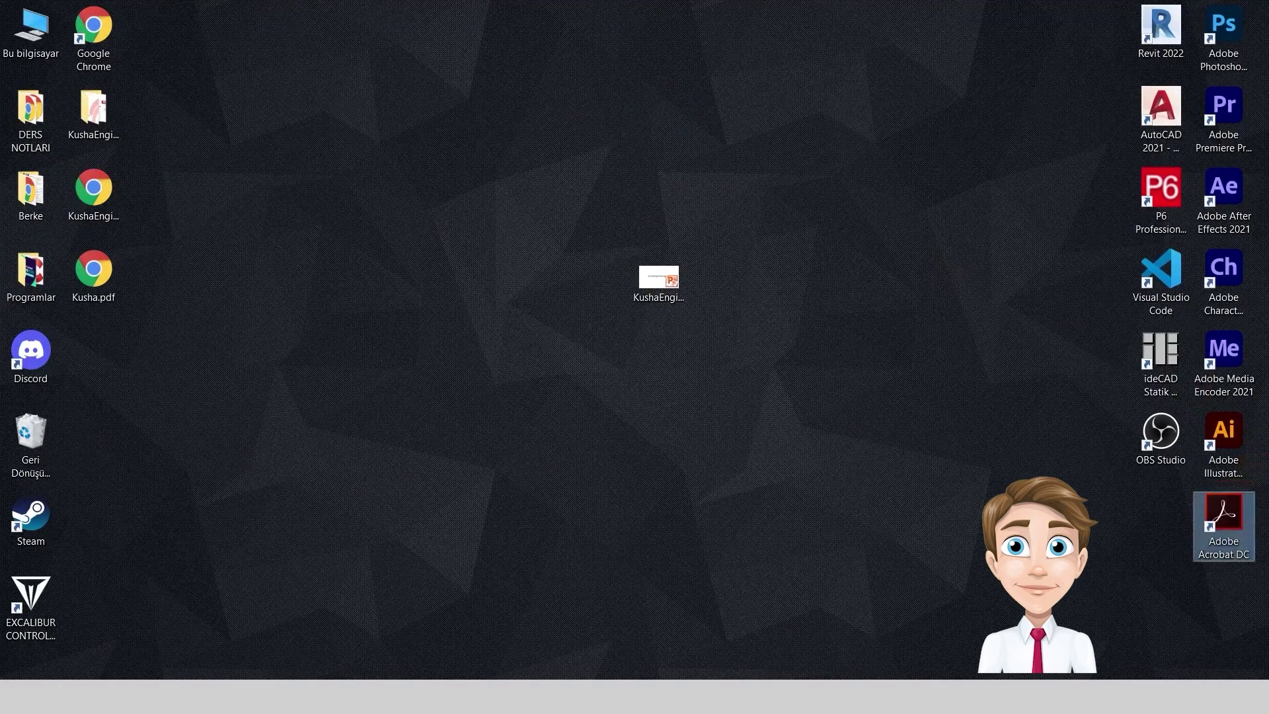
pyautogui.moveTo(566, 244); pyautogui.dragTo(768, 379)
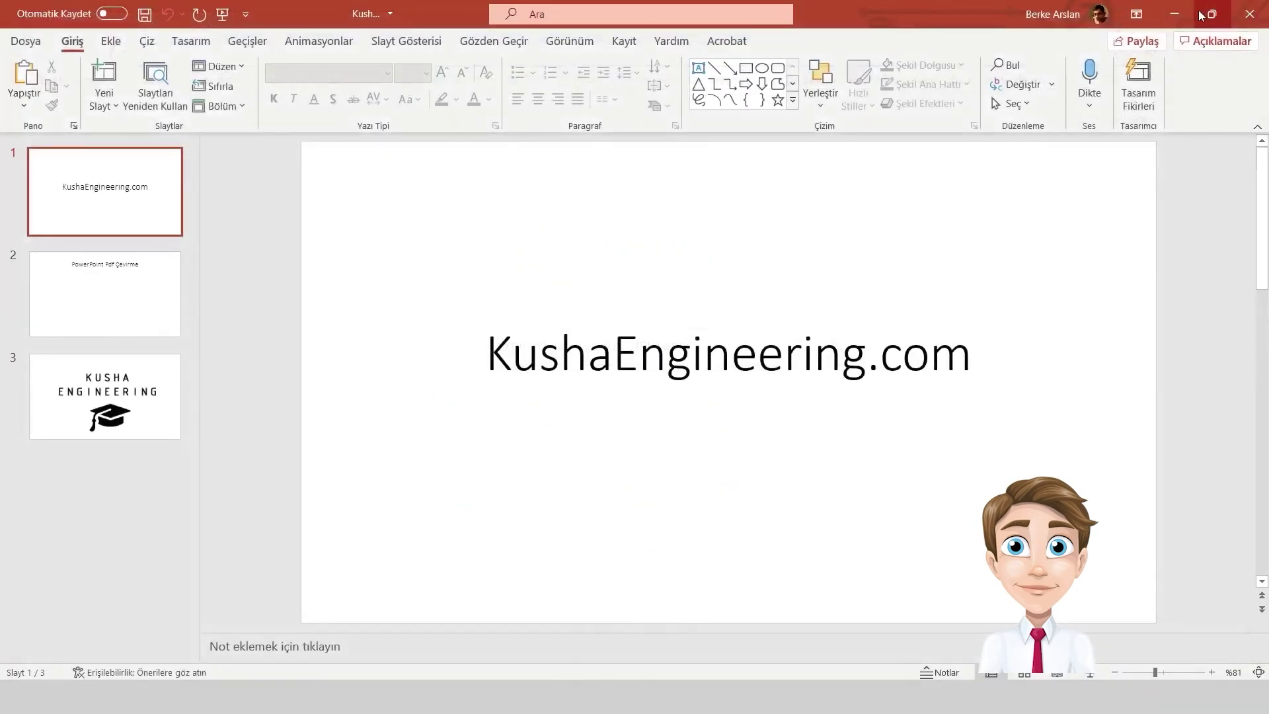
pyautogui.click(1174, 14)
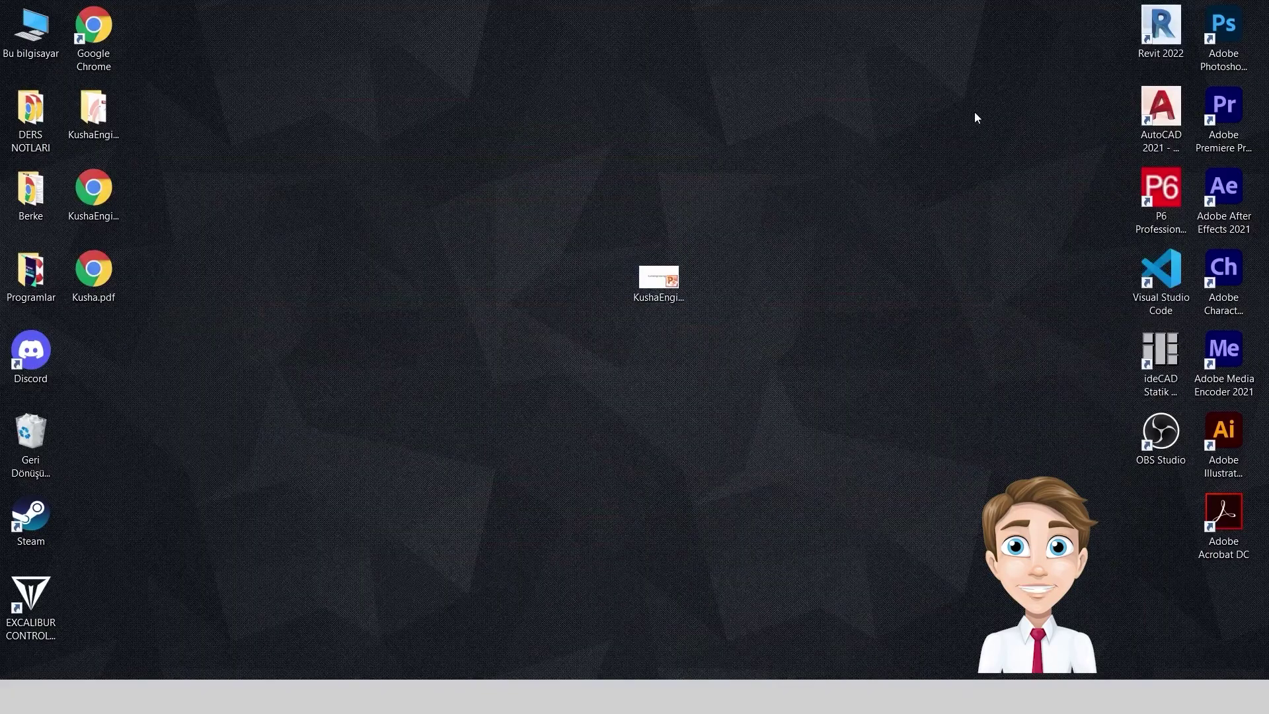